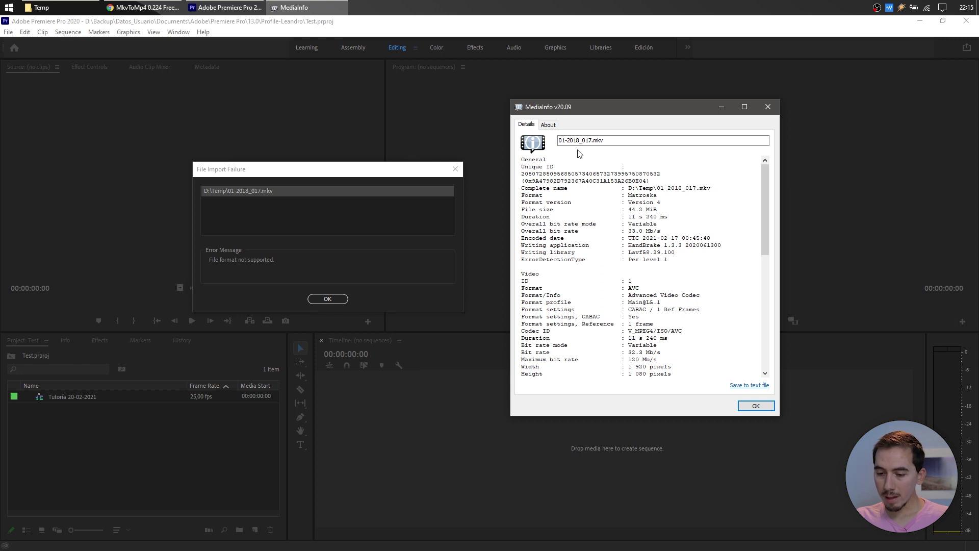
Check 01-2018_017.mkv's details: Matroska container, AVC video, and English and Chinese ASS subtitle tracks
{"action": "double_click", "coordinate": [642, 196]}
{"action": "left_click_drag", "start_coordinate": [630, 296], "coordinate": [683, 295]}
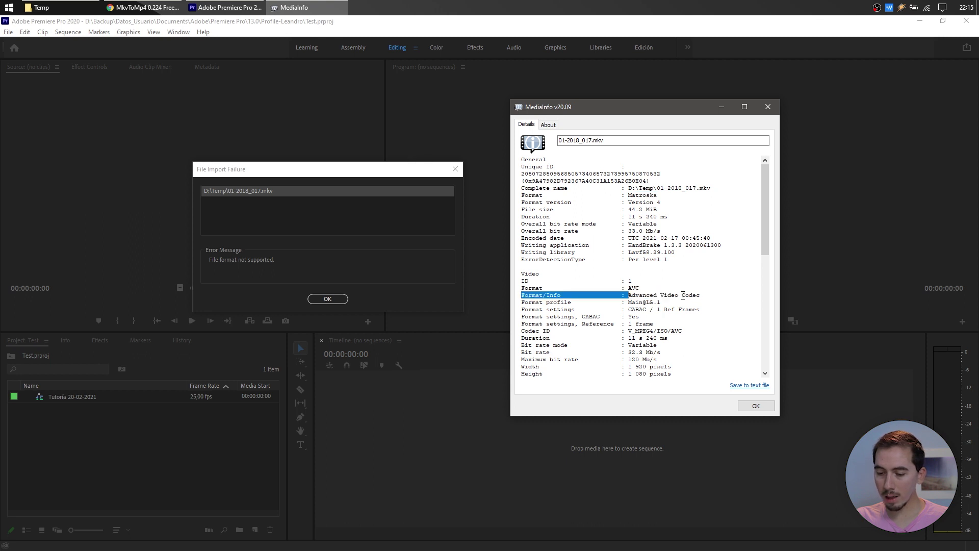
{"action": "left_click_drag", "start_coordinate": [767, 234], "coordinate": [766, 353]}
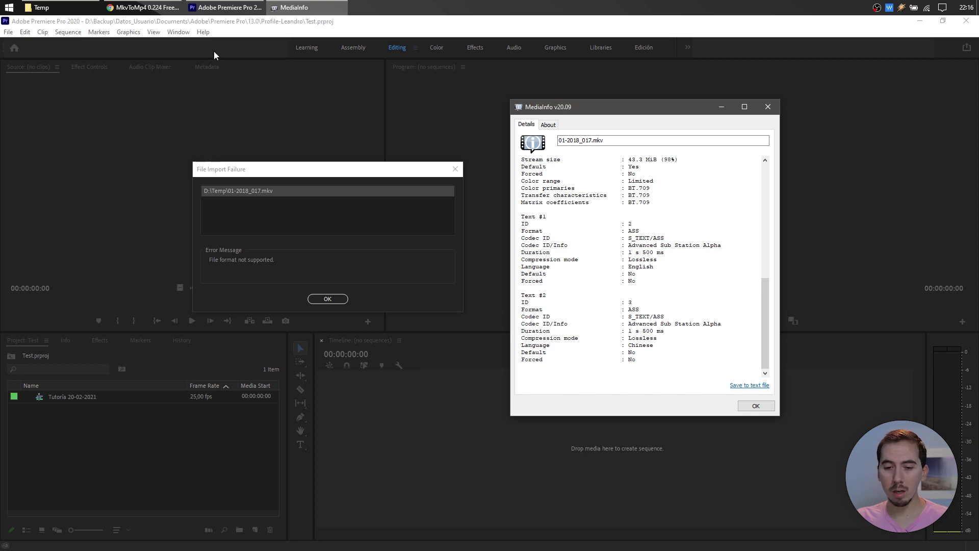
{"action": "left_click", "coordinate": [145, 8]}
Look over the VLC download tab, then the VideoHelp page for MkvToMp4 0.224
{"action": "left_click", "coordinate": [91, 25]}
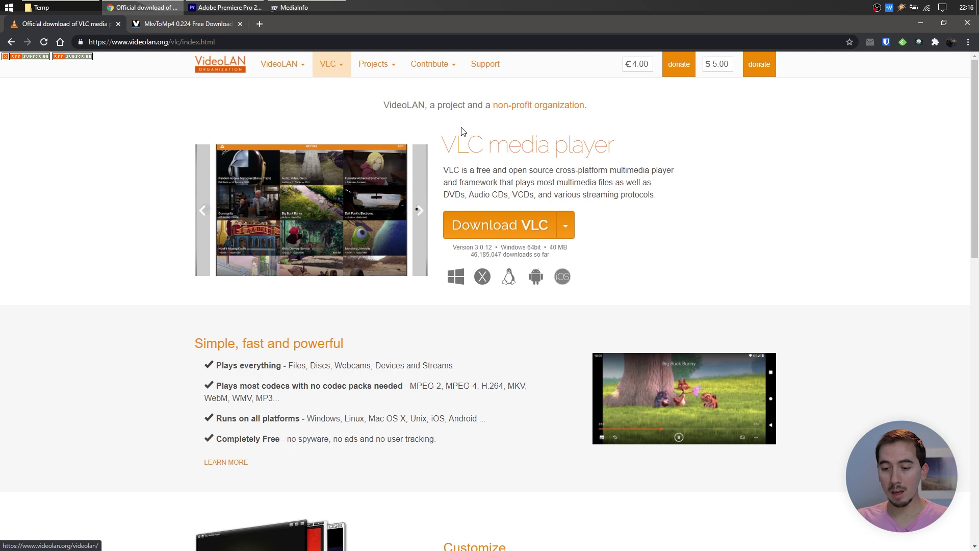
{"action": "left_click", "coordinate": [225, 26]}
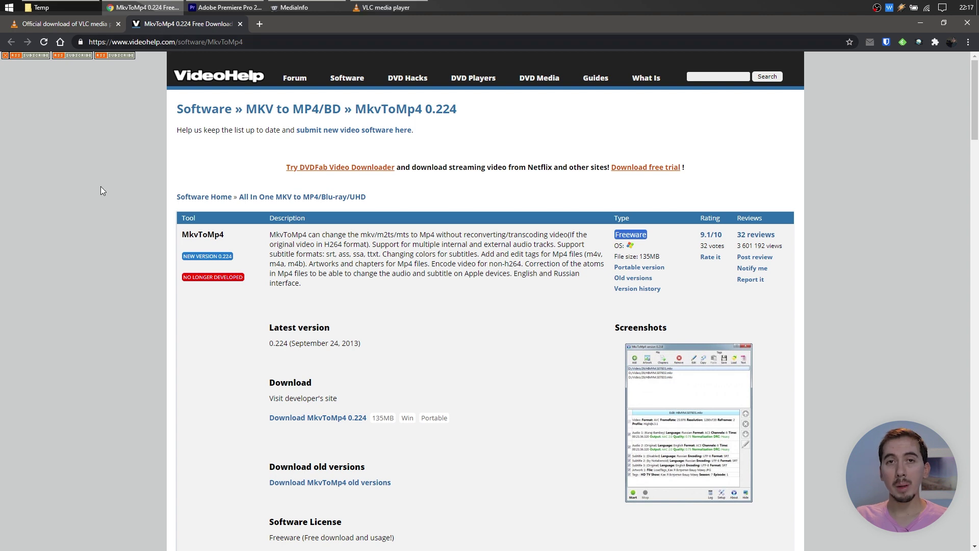
Add D:\Temp\01-2018_017.mkv as the file to convert in VLC's Convert / Save dialog
{"action": "left_click", "coordinate": [386, 7]}
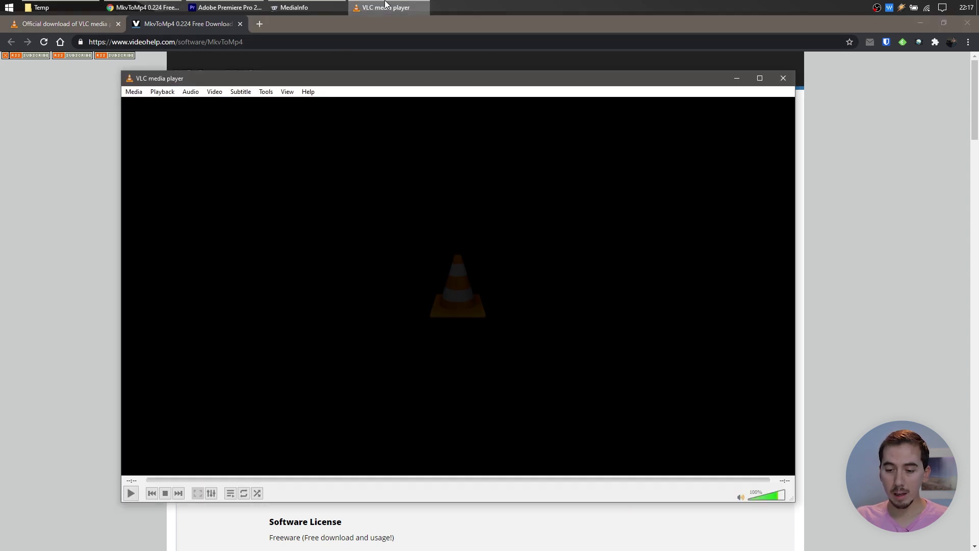
{"action": "left_click", "coordinate": [141, 93]}
{"action": "left_click", "coordinate": [143, 208]}
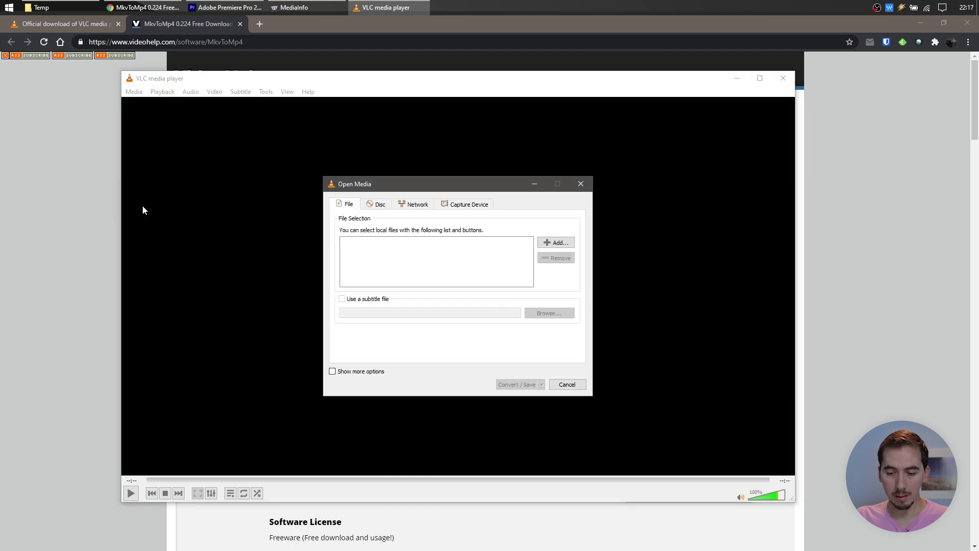
{"action": "left_click", "coordinate": [556, 243]}
{"action": "left_click", "coordinate": [561, 287]}
{"action": "left_click", "coordinate": [724, 446]}
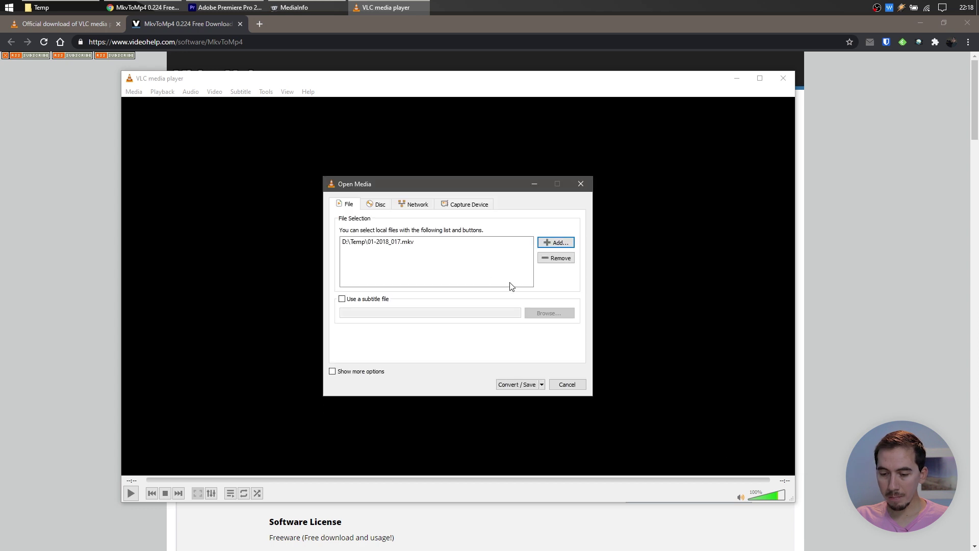
{"action": "left_click", "coordinate": [512, 385]}
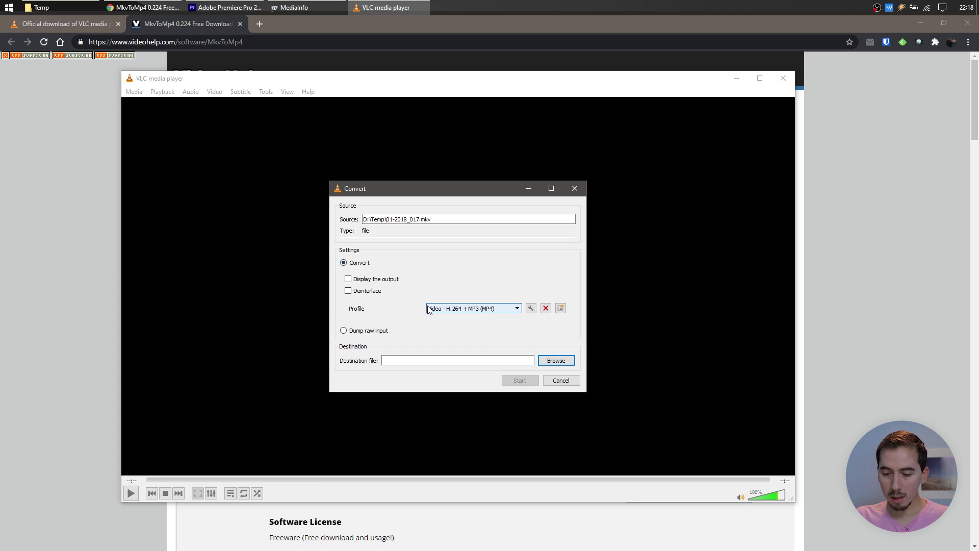
Keep the Video - H.264 + MP3 (MP4) profile and open its editor to see MP4/MOV encapsulation
{"action": "left_click", "coordinate": [459, 313]}
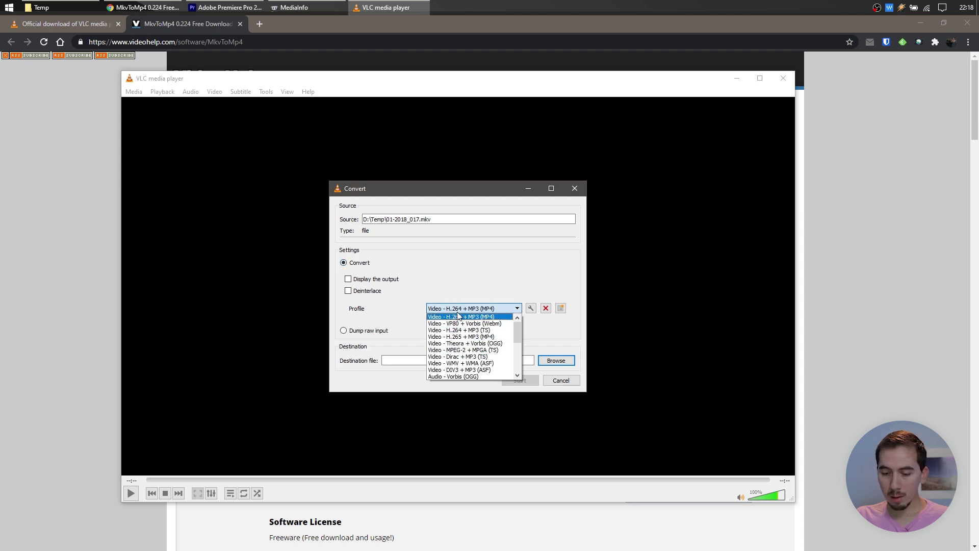
{"action": "left_click", "coordinate": [460, 317]}
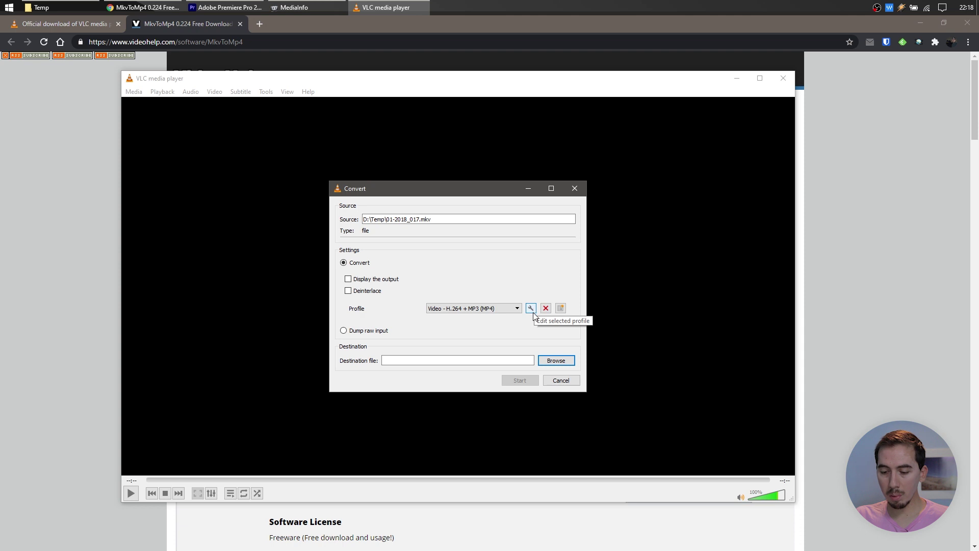
{"action": "left_click", "coordinate": [532, 308]}
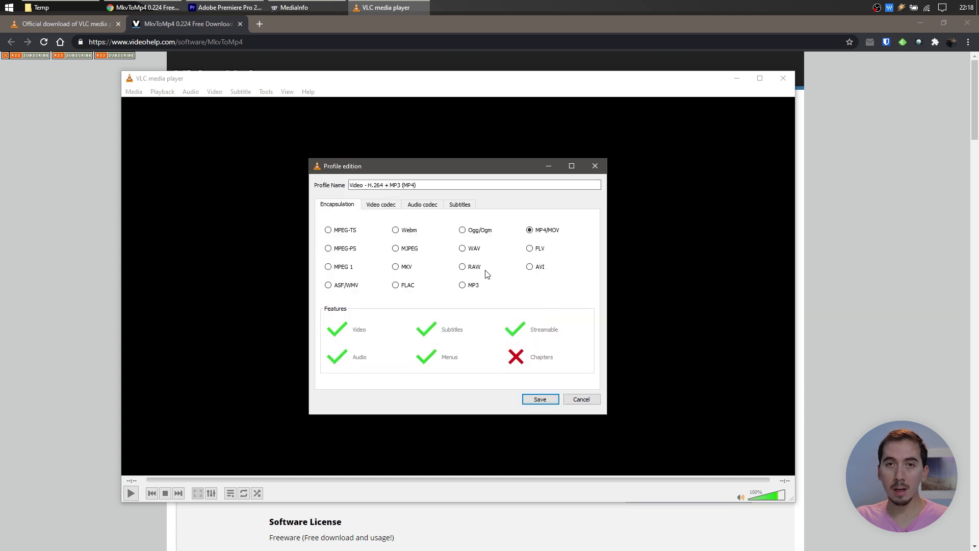
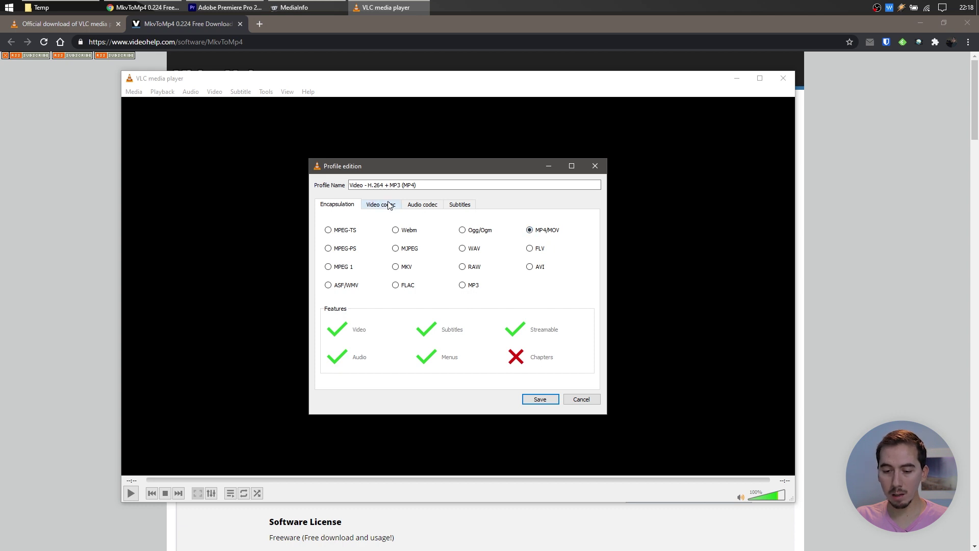
Keep the original video track in the Video - H.264 + MP3 (MP4) profile and review its audio codec settings
{"action": "left_click", "coordinate": [390, 206]}
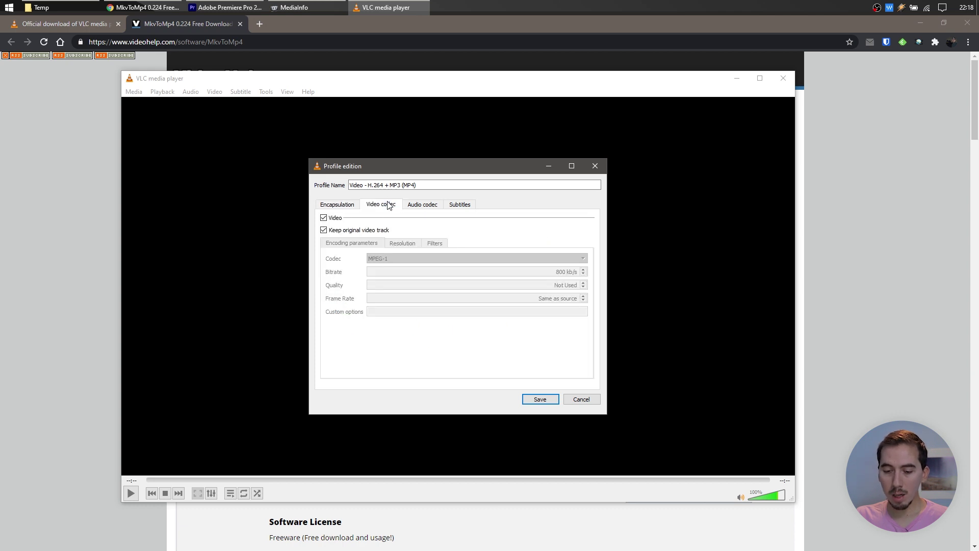
{"action": "left_click", "coordinate": [364, 231]}
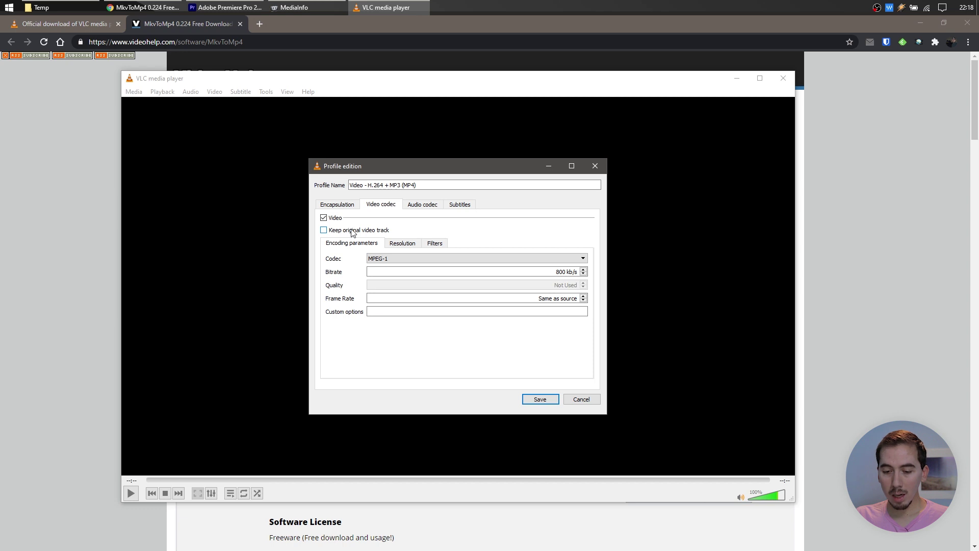
{"action": "left_click", "coordinate": [356, 233]}
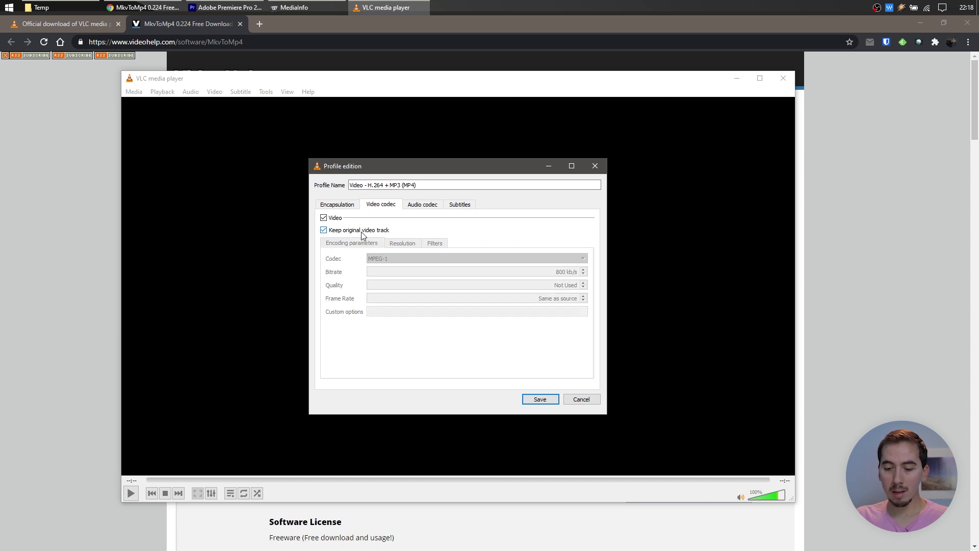
{"action": "left_click", "coordinate": [361, 232]}
{"action": "left_click", "coordinate": [393, 258]}
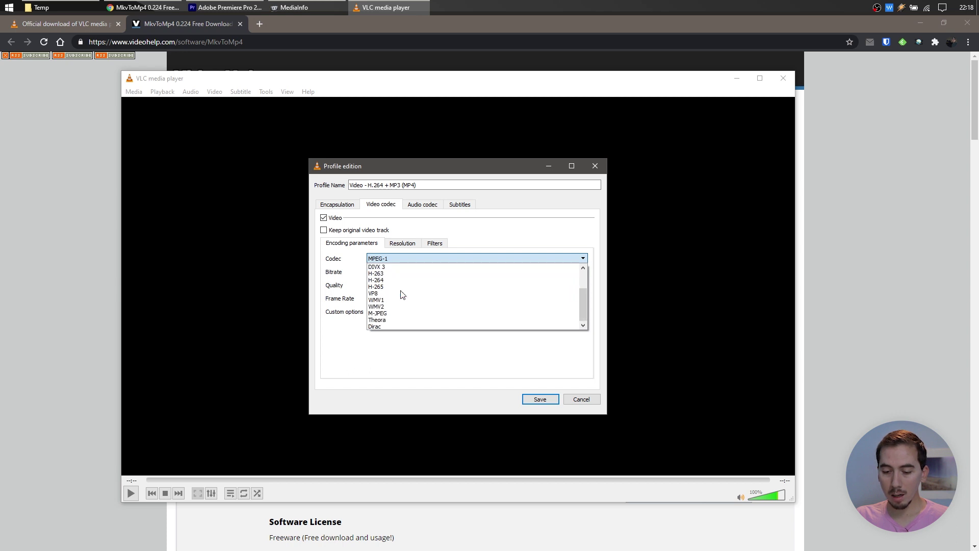
{"action": "left_click", "coordinate": [370, 231]}
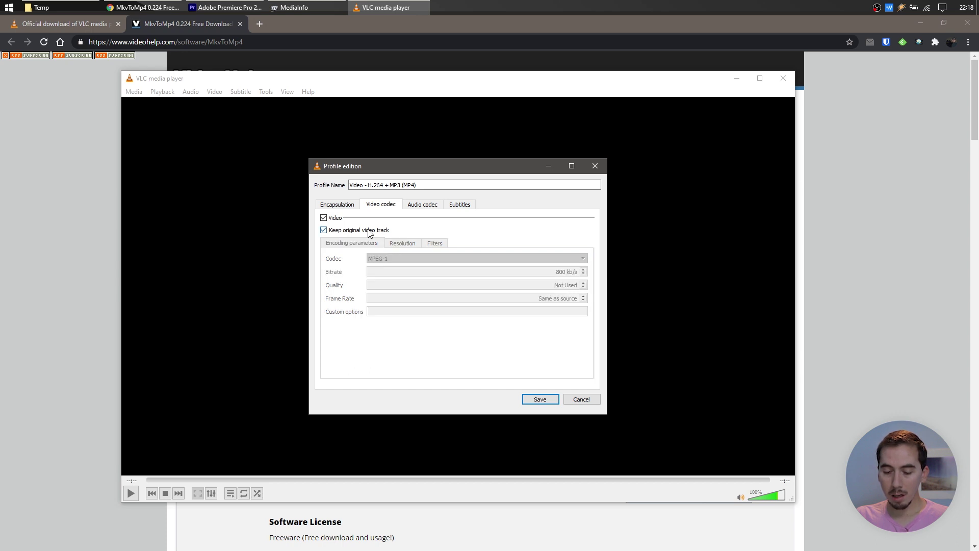
{"action": "left_click", "coordinate": [421, 204]}
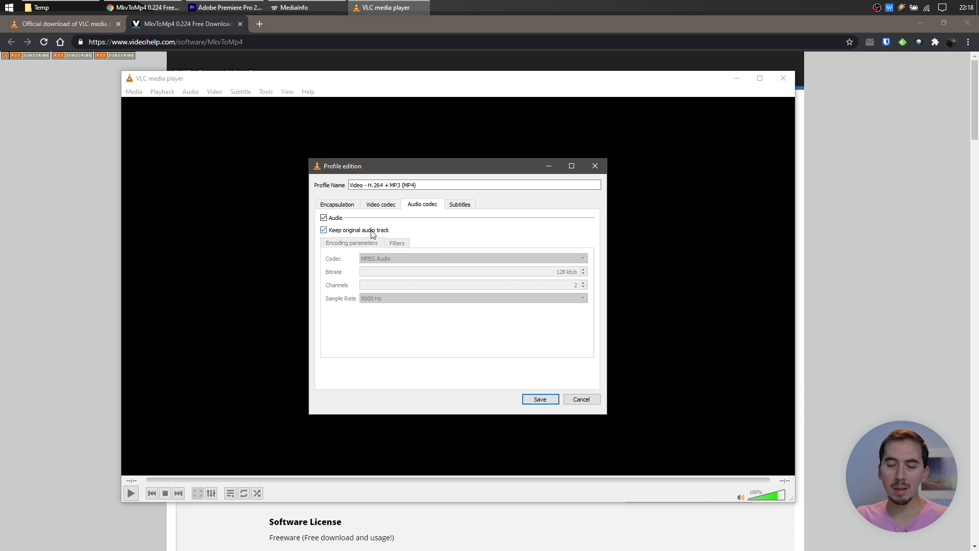
Save the profile, set the output to D:\Temp\01-2018_017_VLC.mp4 and start converting
{"action": "left_click", "coordinate": [540, 400]}
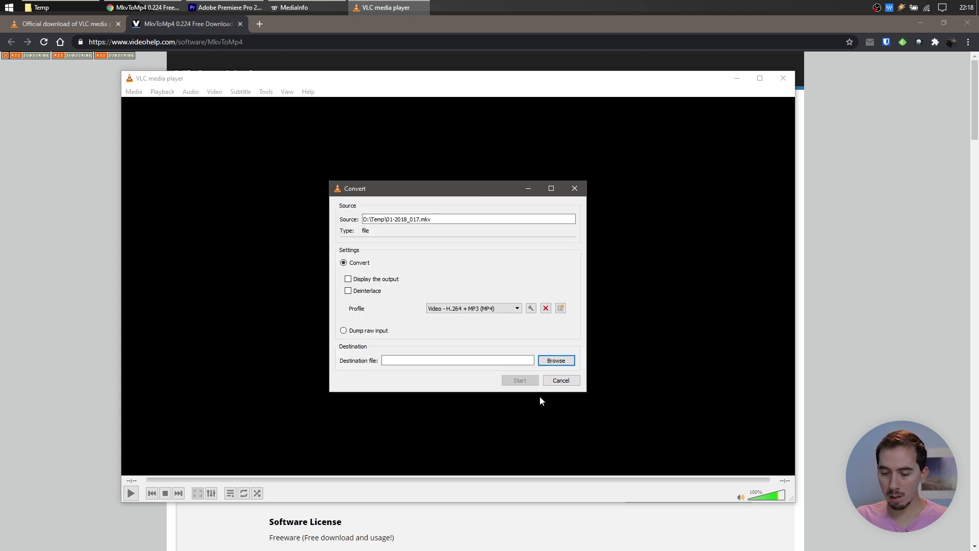
{"action": "left_click", "coordinate": [555, 361]}
{"action": "key", "text": "End"}
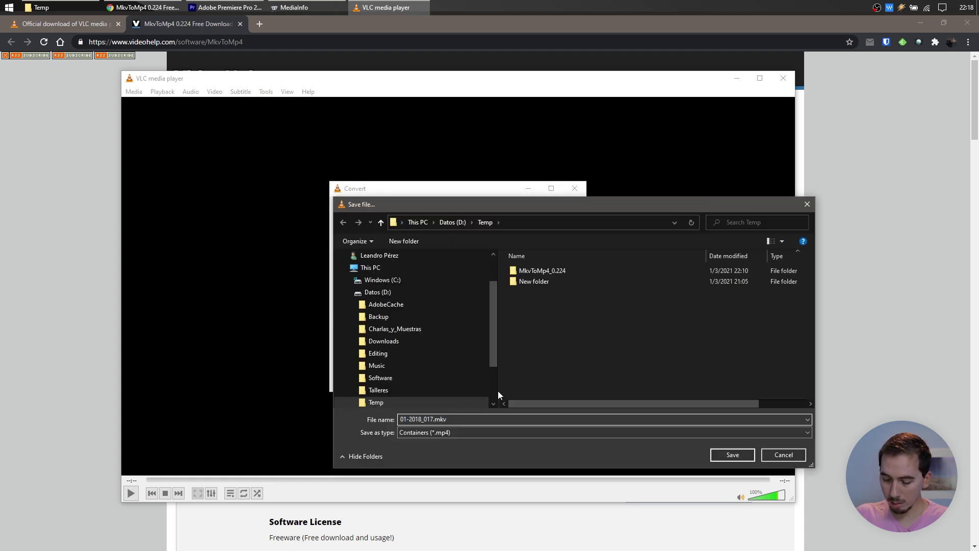
{"action": "key", "text": "BackSpace"}
{"action": "key", "text": "BackSpace"}
{"action": "key", "text": "BackSpace"}
{"action": "key", "text": "BackSpace"}
{"action": "type", "text": "_VLC"}
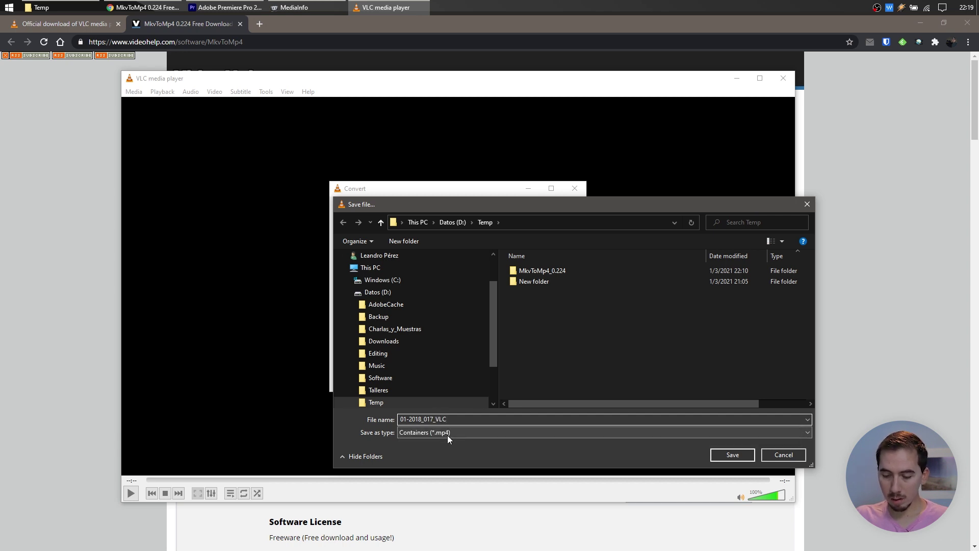
{"action": "left_click", "coordinate": [722, 456]}
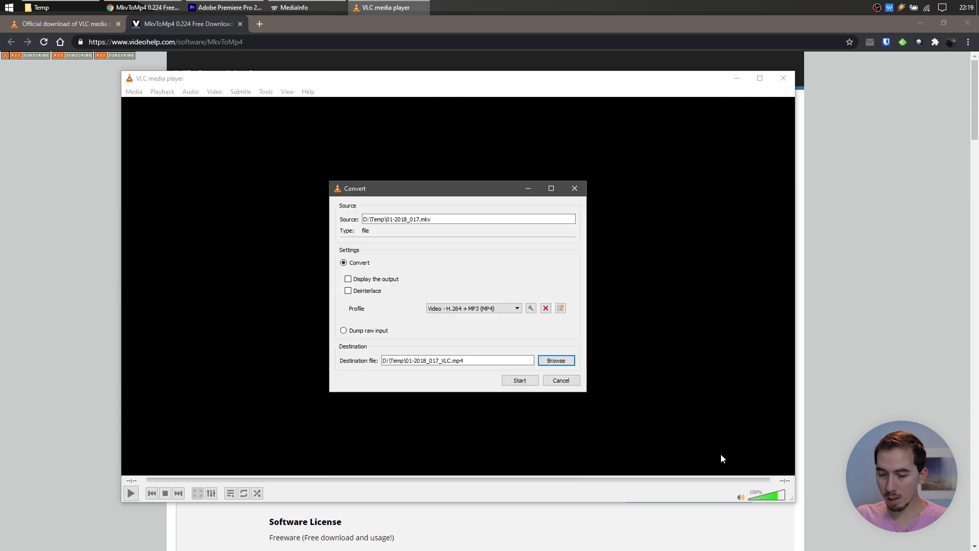
{"action": "left_click", "coordinate": [520, 381]}
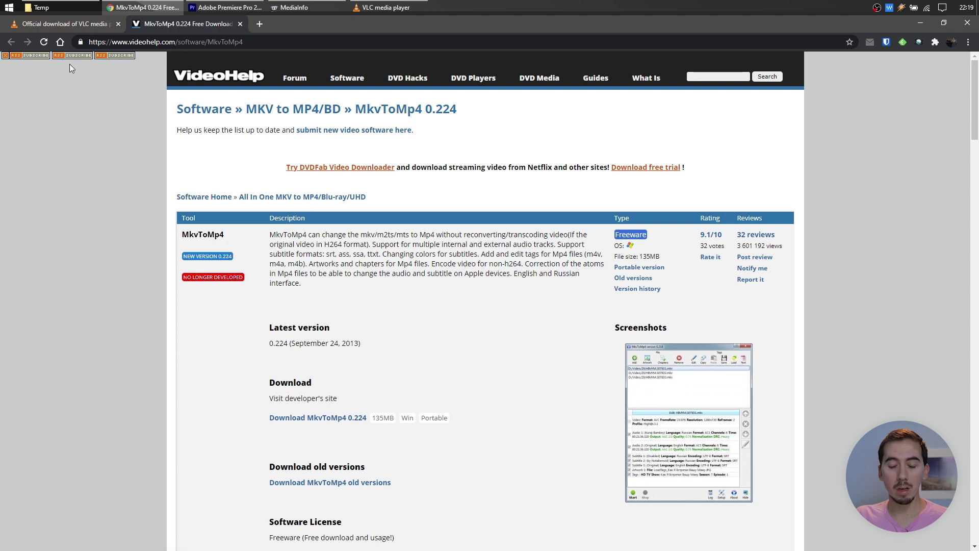
In D:\Temp, view details of 01-2018_017.mkv and 01-2018_017_VLC.mp4 (44,895 KB, 1920×1080, 25 fps)
{"action": "left_click", "coordinate": [50, 5]}
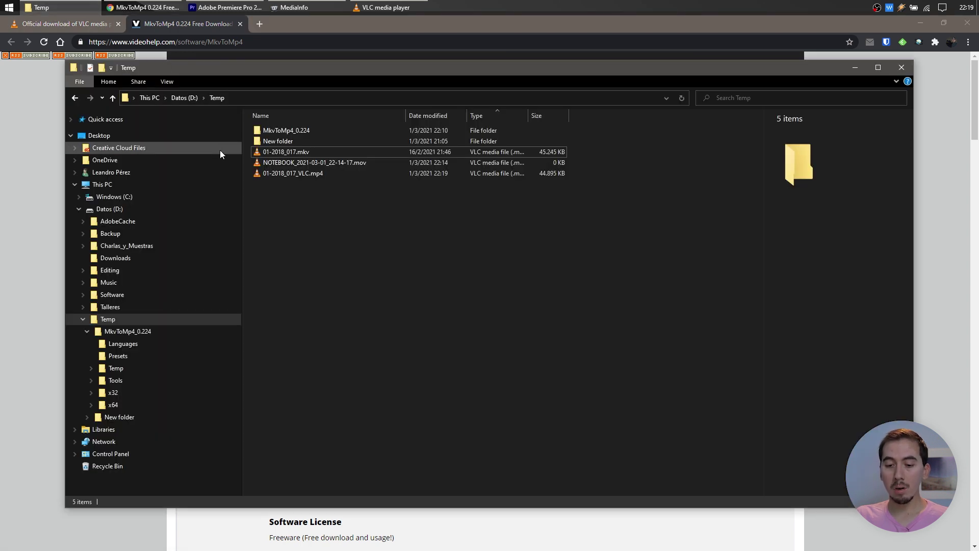
{"action": "left_click", "coordinate": [302, 153]}
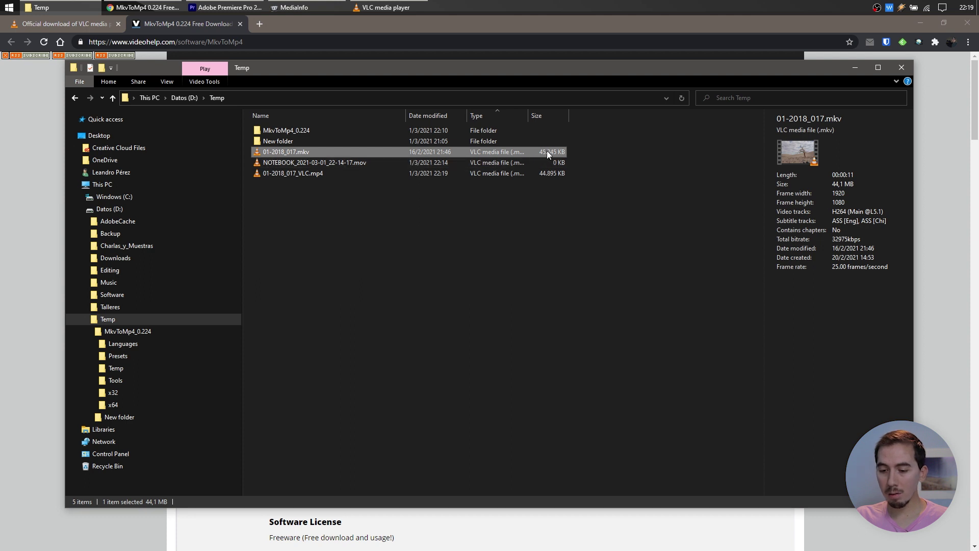
{"action": "left_click", "coordinate": [553, 174]}
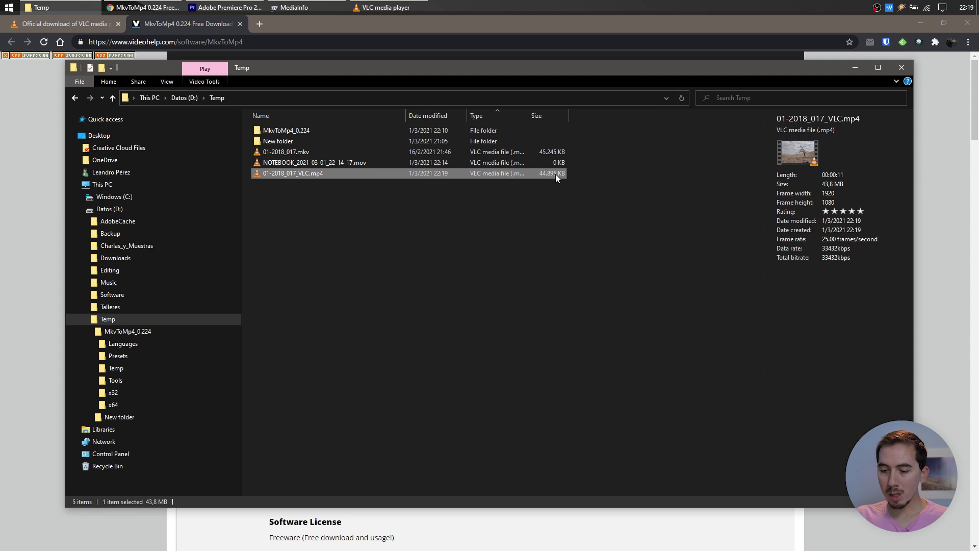
Open 01-2018_017_VLC.mp4 in MediaInfo and place the MKV's report beside it
{"action": "right_click", "coordinate": [310, 175]}
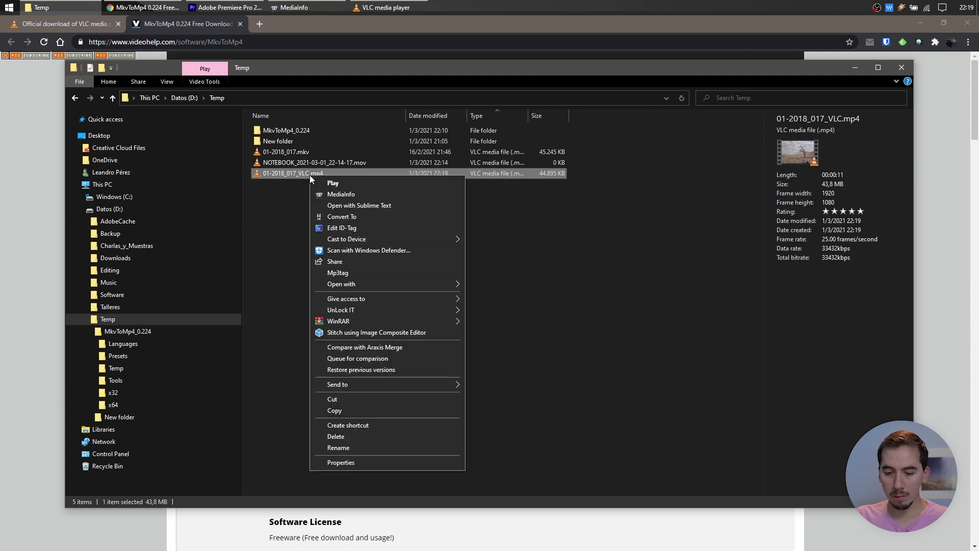
{"action": "left_click", "coordinate": [329, 194]}
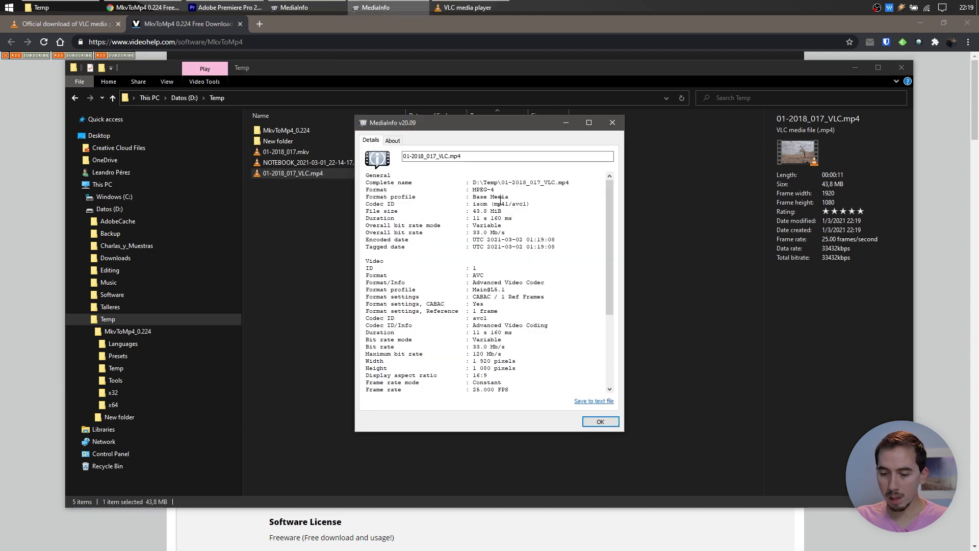
{"action": "left_click_drag", "start_coordinate": [469, 197], "coordinate": [518, 198]}
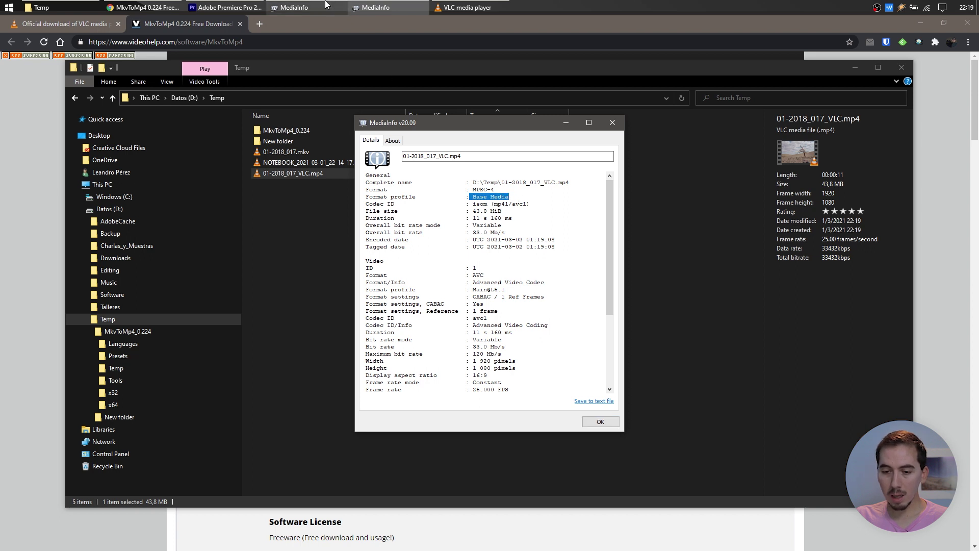
{"action": "left_click", "coordinate": [388, 7]}
{"action": "left_click_drag", "start_coordinate": [704, 122], "coordinate": [686, 120]}
Compare Matroska vs. MP4 container and AVC video format info, then close the MP4's MediaInfo window
{"action": "scroll", "coordinate": [754, 181], "scroll_direction": "up", "scroll_amount": 15}
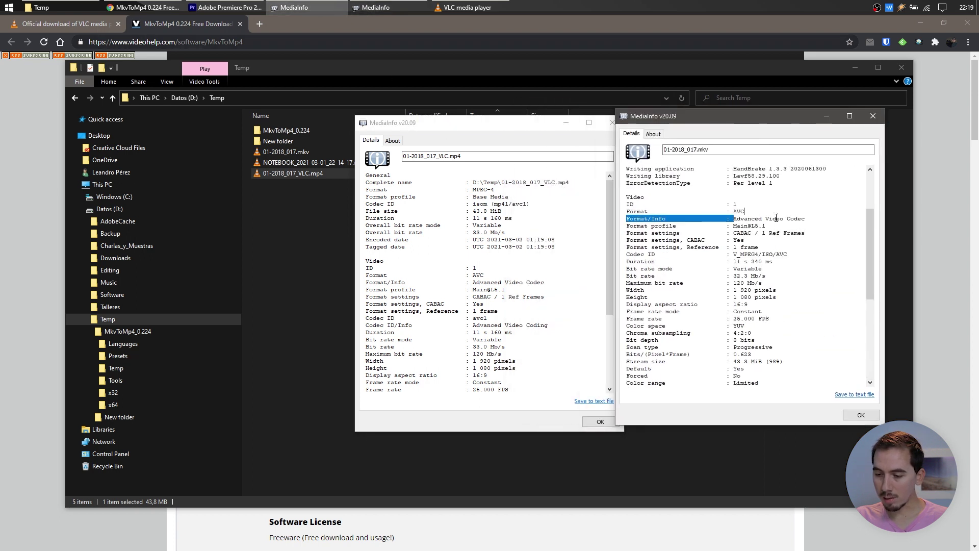
{"action": "left_click", "coordinate": [762, 218]}
{"action": "left_click_drag", "start_coordinate": [733, 204], "coordinate": [760, 205]}
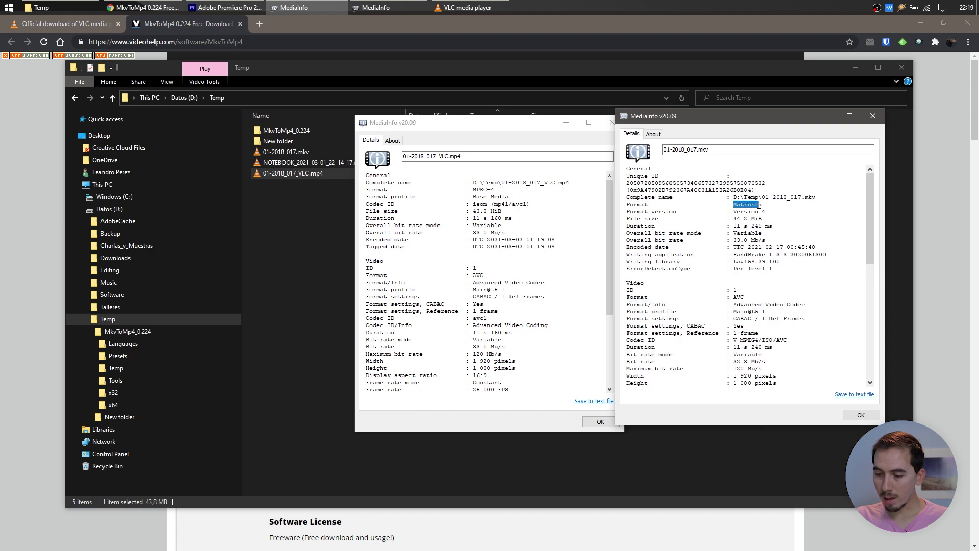
{"action": "left_click_drag", "start_coordinate": [473, 283], "coordinate": [543, 282]}
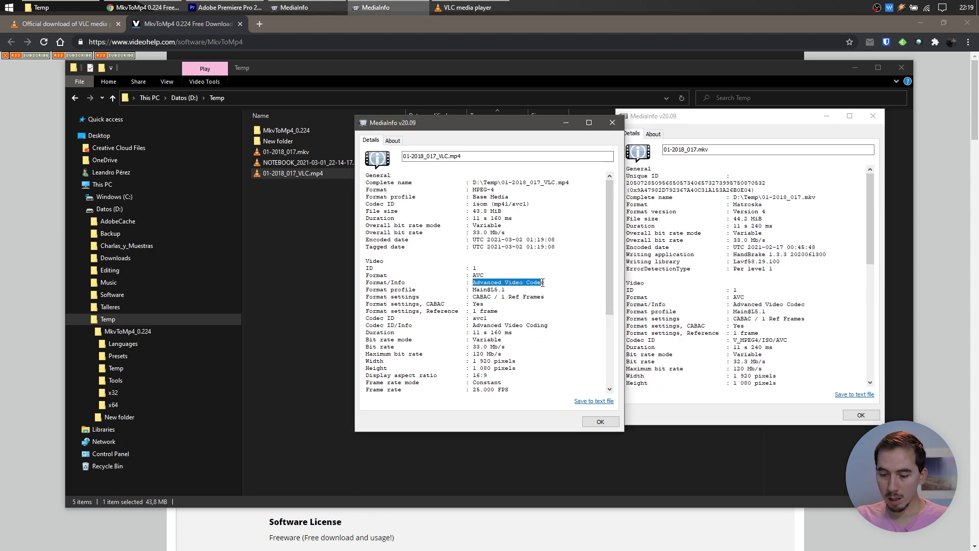
{"action": "left_click_drag", "start_coordinate": [731, 304], "coordinate": [749, 305]}
{"action": "left_click", "coordinate": [745, 297]}
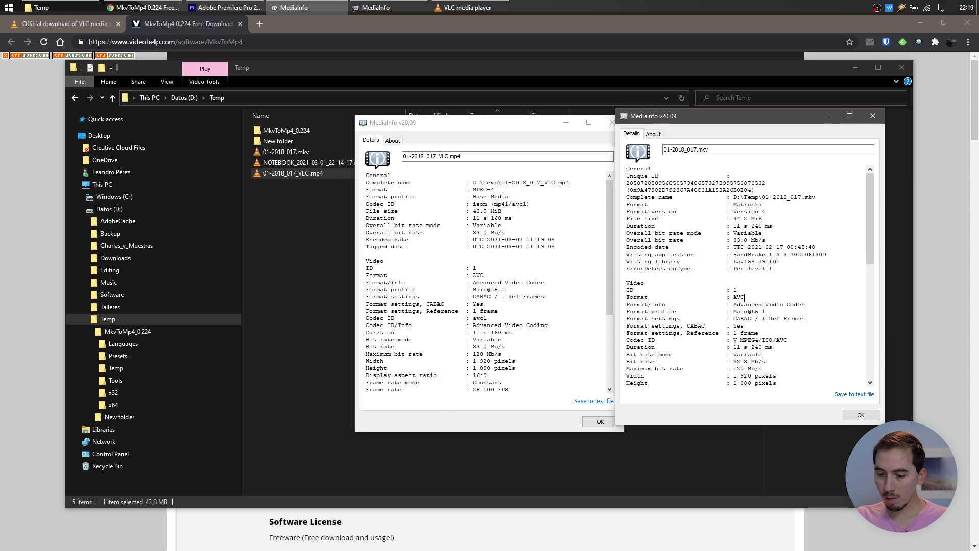
{"action": "left_click", "coordinate": [611, 125]}
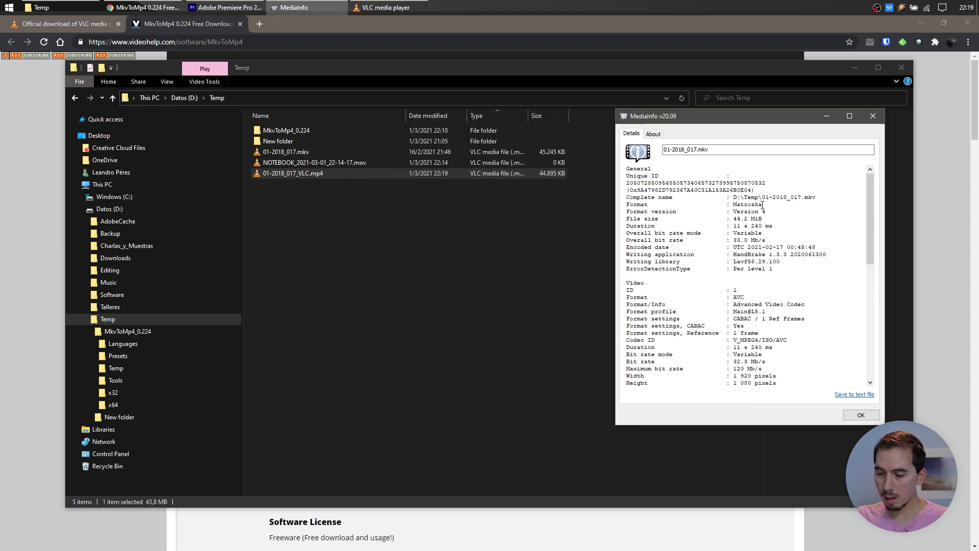
Return to the VideoHelp MkvToMp4 page and bring the MkvToMp4 0.224 download section into view
{"action": "left_click", "coordinate": [405, 241]}
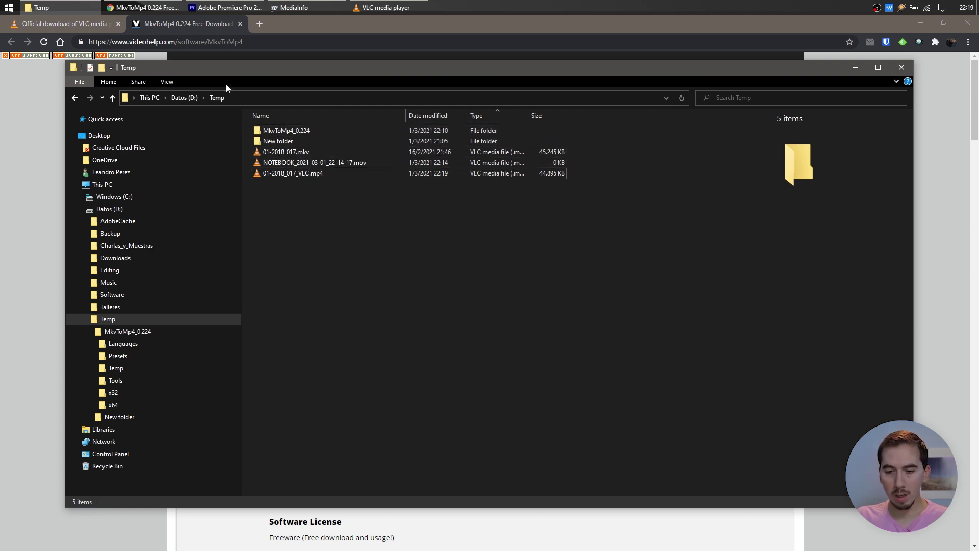
{"action": "left_click", "coordinate": [204, 29]}
{"action": "scroll", "coordinate": [272, 277], "scroll_direction": "down", "scroll_amount": 2}
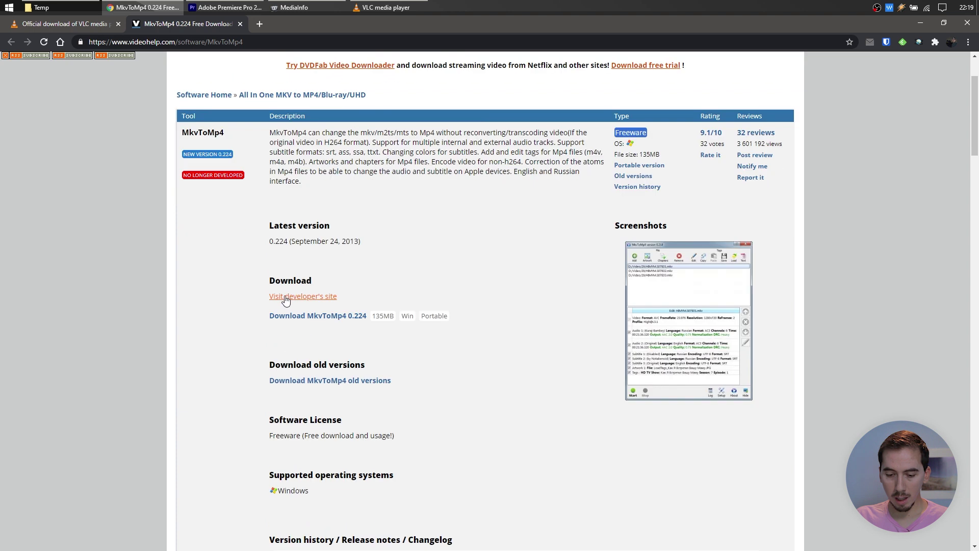
{"action": "left_click_drag", "start_coordinate": [271, 277], "coordinate": [329, 325]}
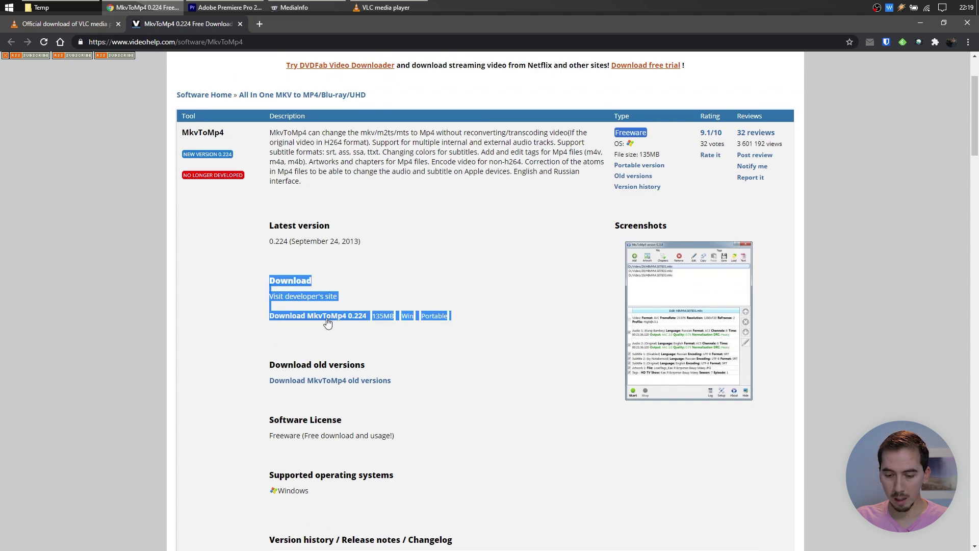
Launch MkvToMp4.exe from D:\Temp\MkvToMp4_0.224\x64
{"action": "left_click", "coordinate": [79, 4]}
{"action": "double_click", "coordinate": [290, 130]}
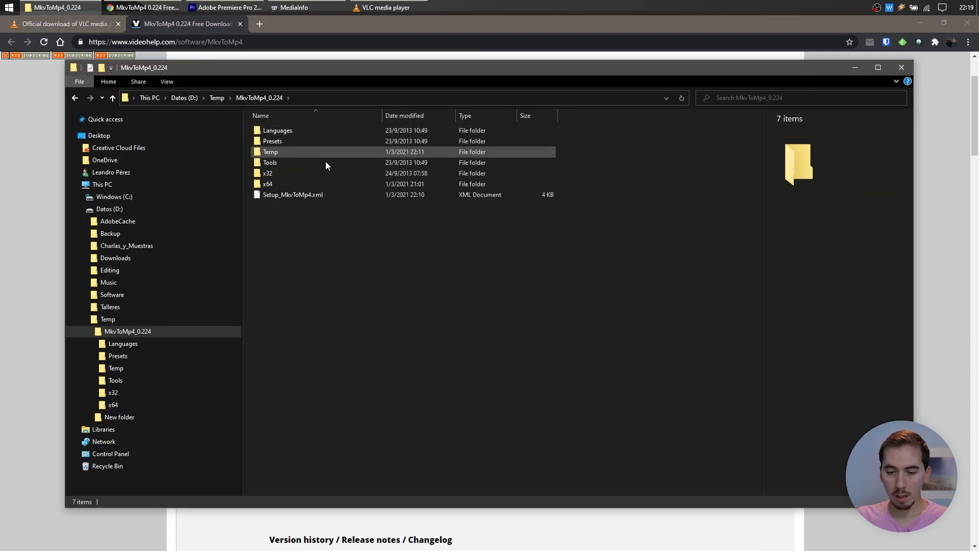
{"action": "left_click", "coordinate": [274, 172]}
{"action": "left_click", "coordinate": [271, 182]}
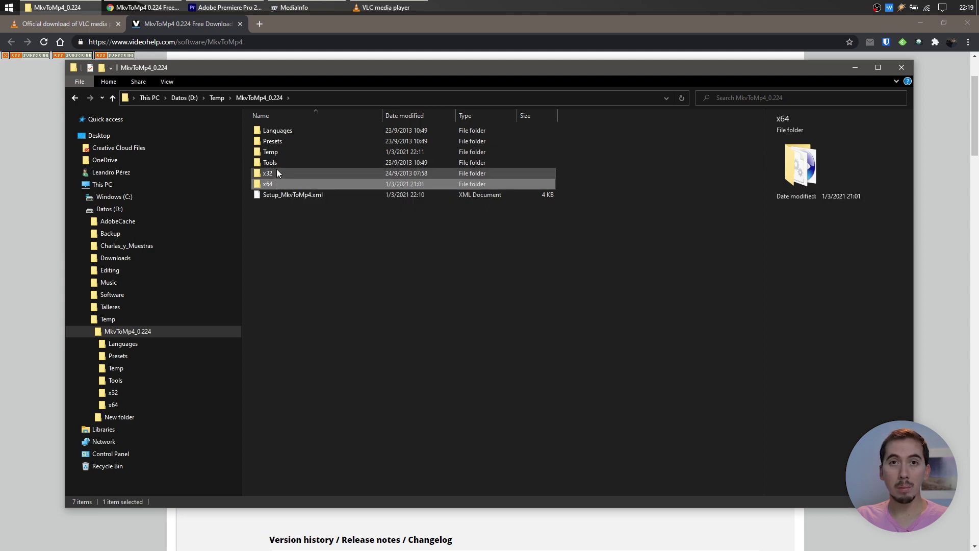
{"action": "double_click", "coordinate": [270, 187]}
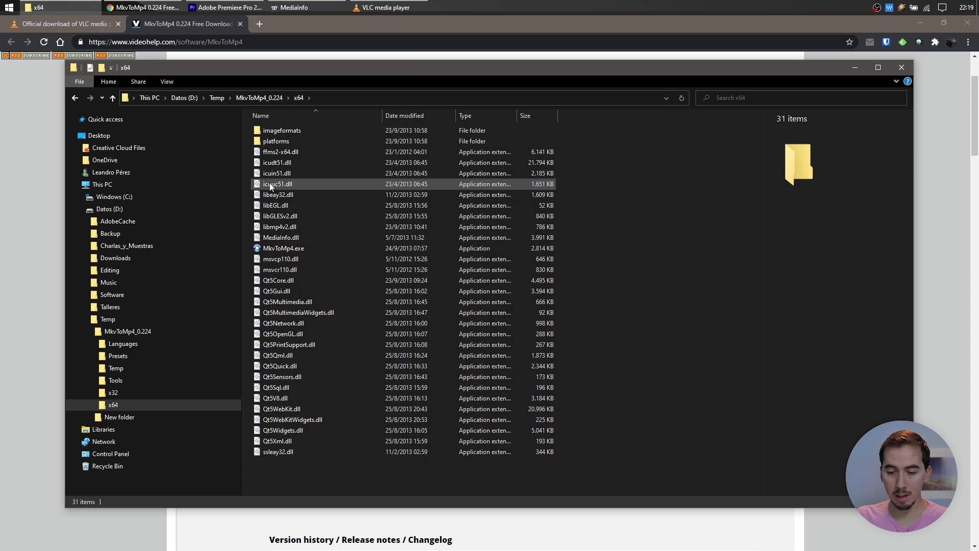
{"action": "double_click", "coordinate": [291, 247]}
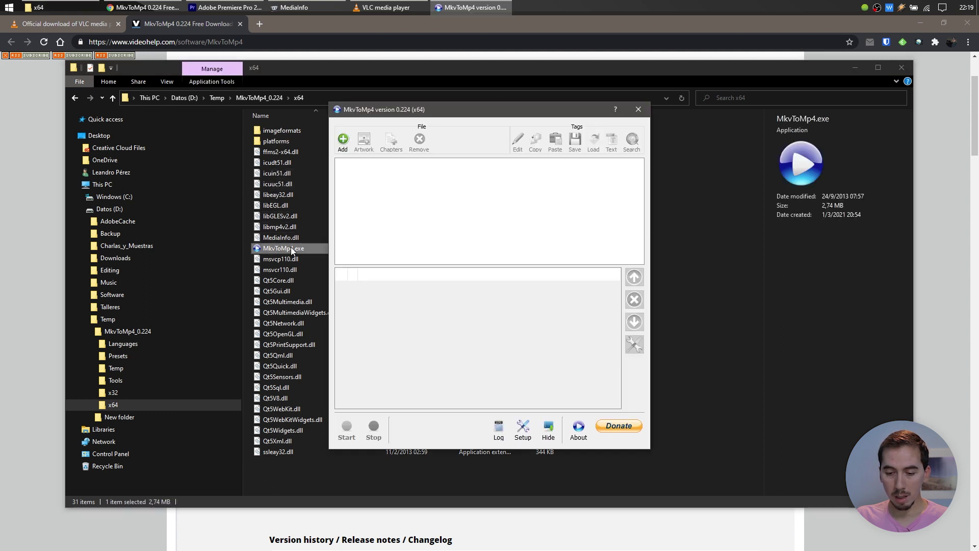
Add D:/Temp/01-2018_017.mkv to MkvToMp4
{"action": "left_click", "coordinate": [345, 144]}
{"action": "left_click", "coordinate": [653, 214]}
{"action": "left_click", "coordinate": [725, 374]}
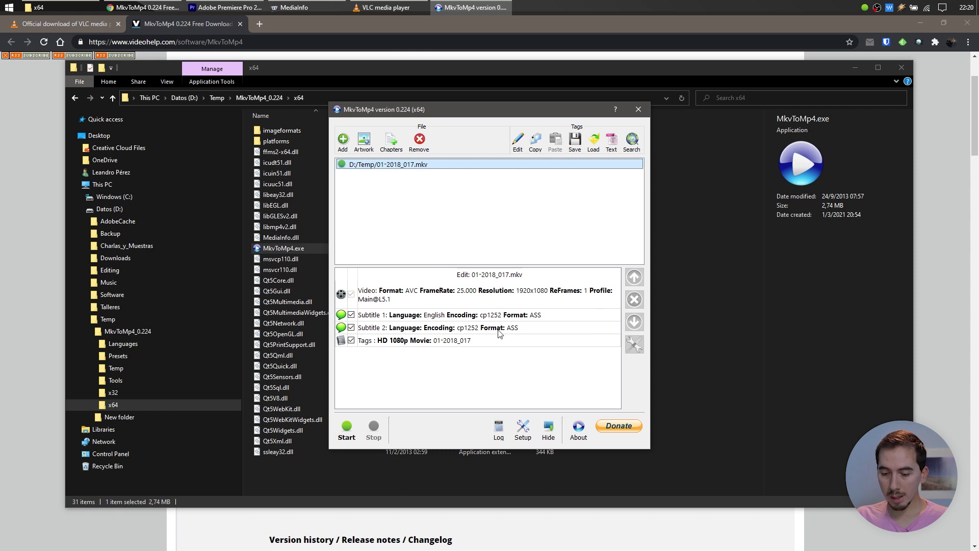
Exclude the subtitle tracks and the Tags entry from the output
{"action": "left_click", "coordinate": [386, 318]}
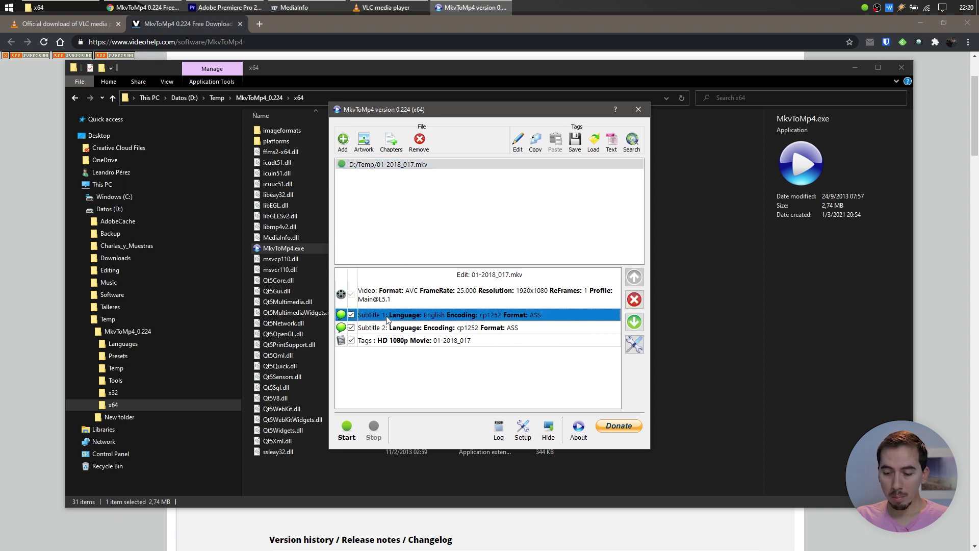
{"action": "left_click", "coordinate": [350, 314]}
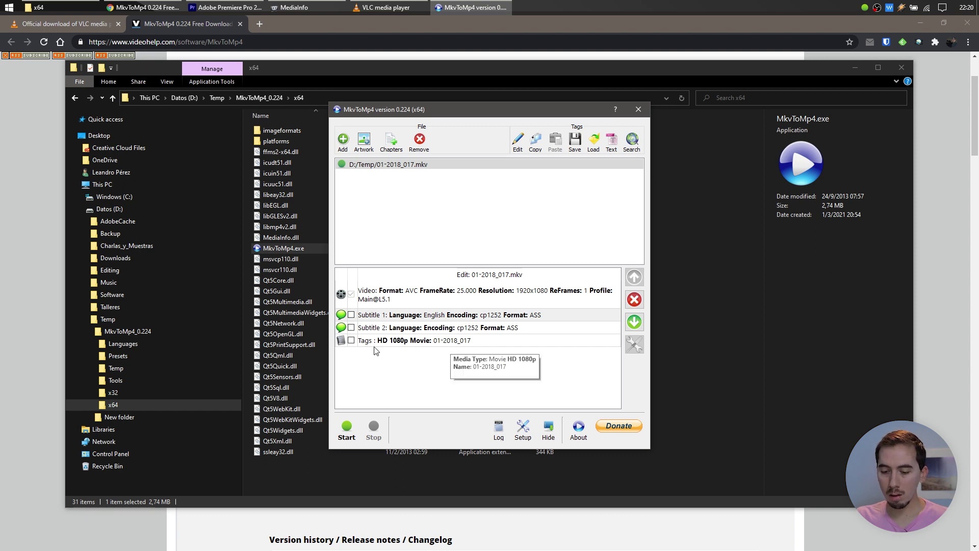
{"action": "left_click", "coordinate": [409, 342]}
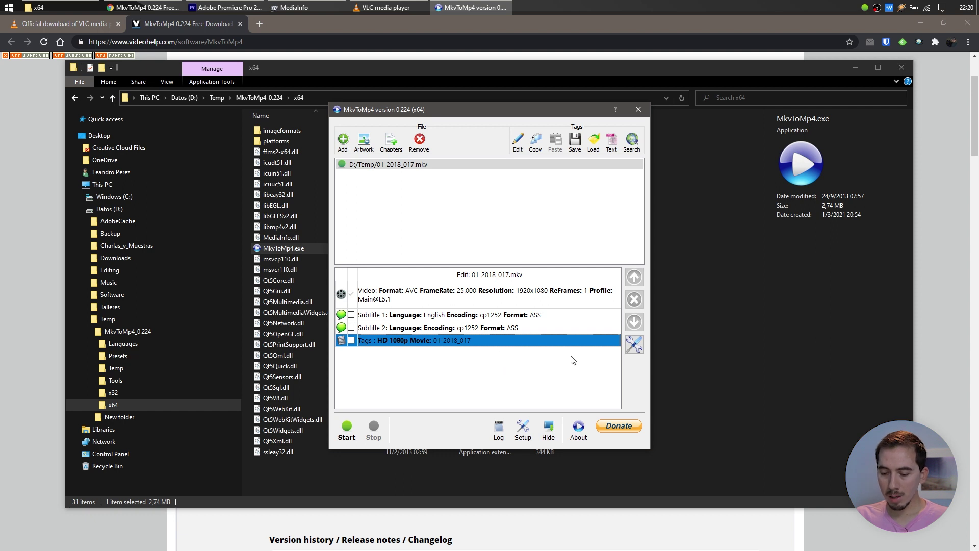
{"action": "left_click", "coordinate": [531, 432]}
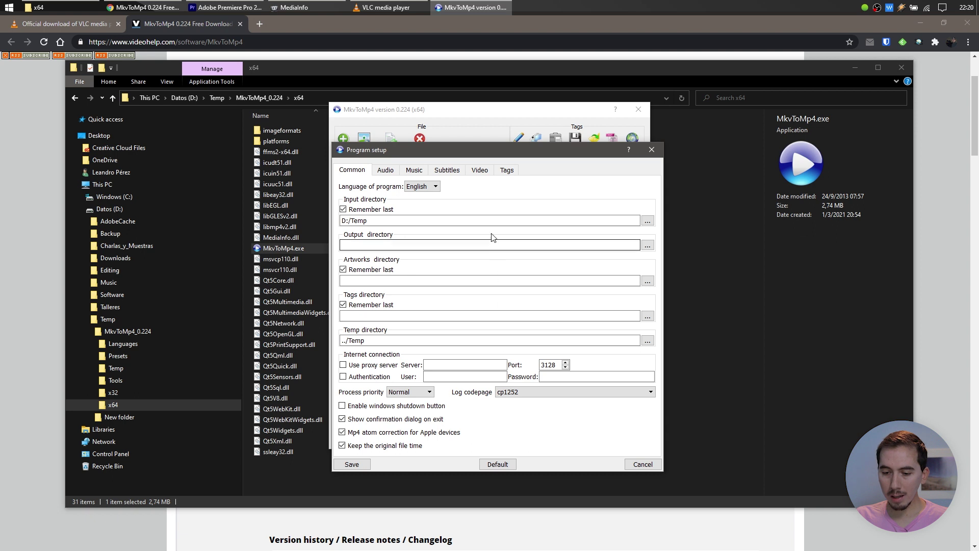
{"action": "left_click", "coordinate": [480, 171]}
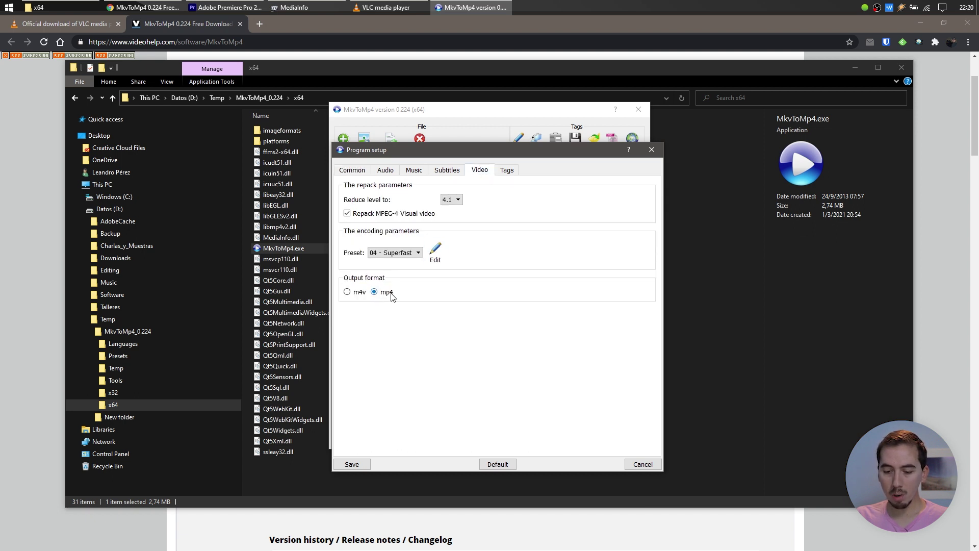
{"action": "left_click", "coordinate": [351, 464]}
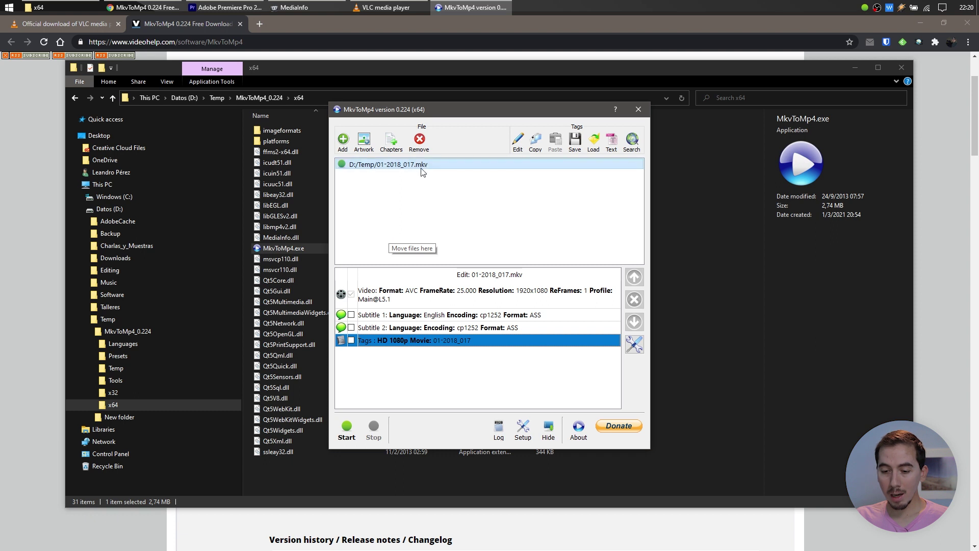
{"action": "left_click", "coordinate": [523, 428]}
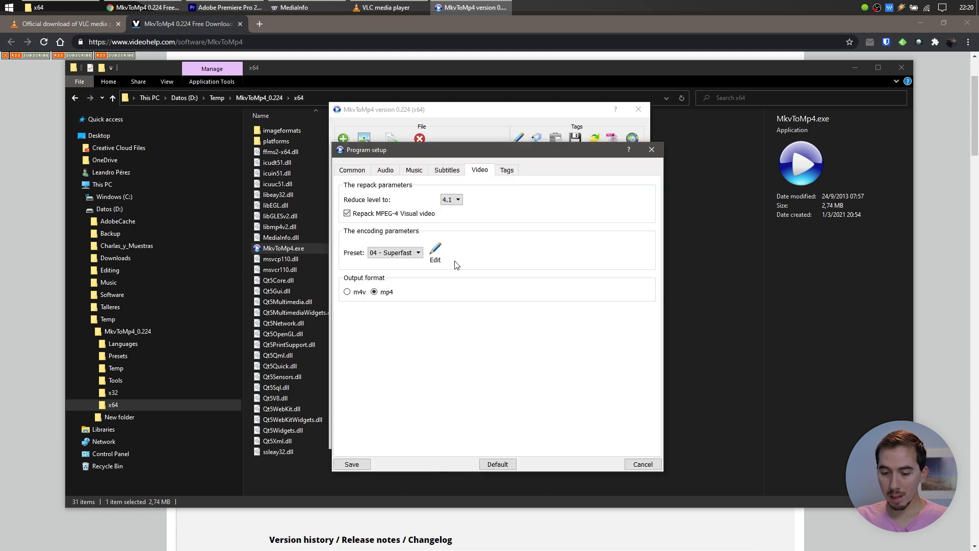
{"action": "left_click", "coordinate": [352, 170]}
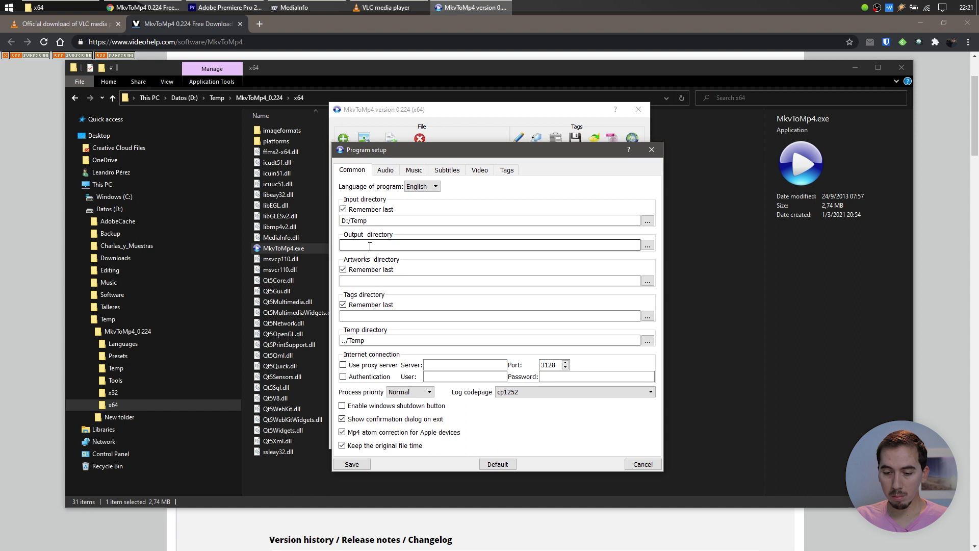
{"action": "left_click", "coordinate": [647, 246]}
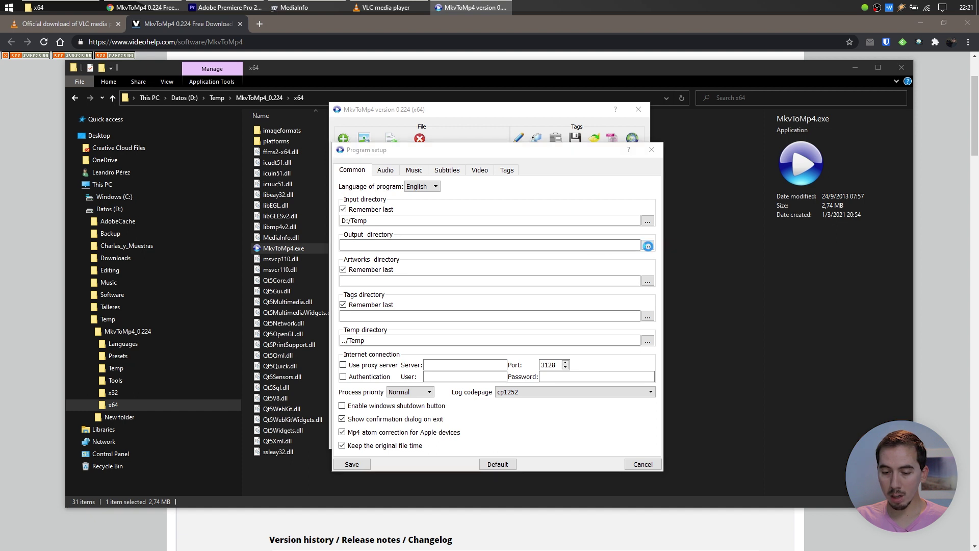
{"action": "left_click", "coordinate": [784, 416]}
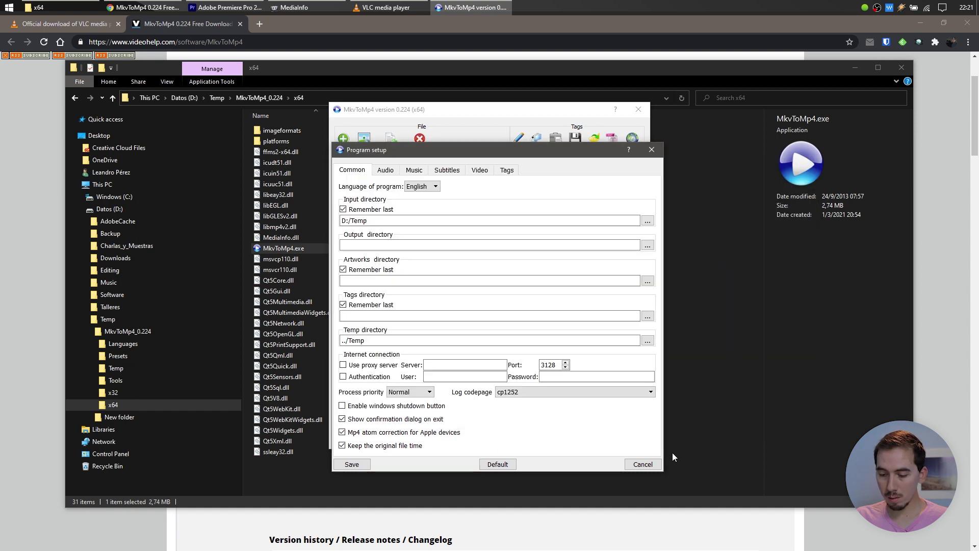
{"action": "left_click", "coordinate": [351, 464]}
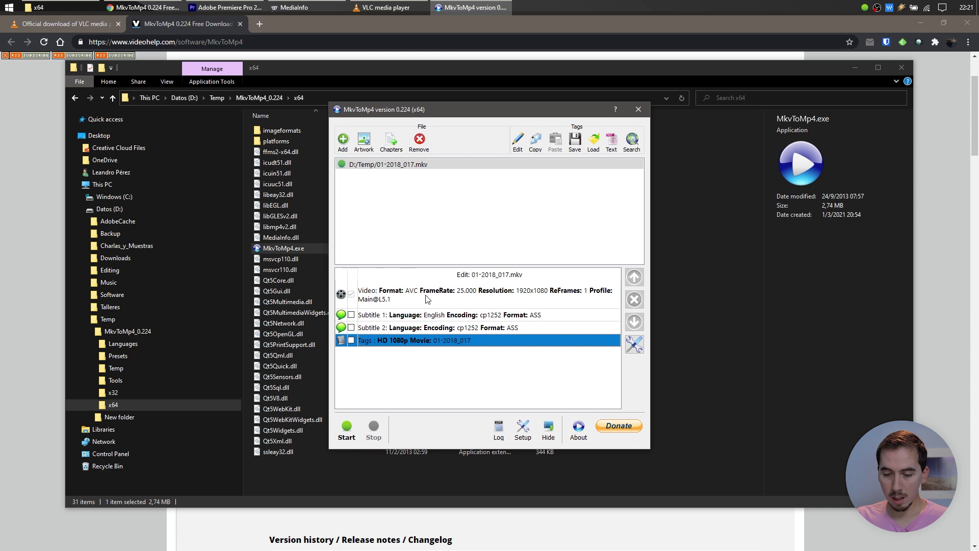
Run the MP4 remux, acknowledge the '1 files processed' message, and go back to the Temp folder
{"action": "left_click", "coordinate": [346, 431]}
{"action": "left_click", "coordinate": [476, 297]}
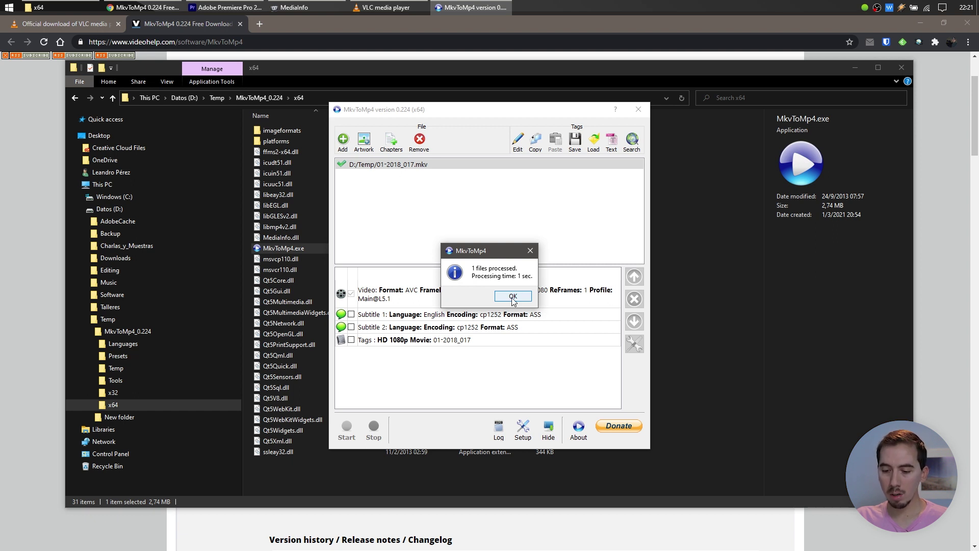
{"action": "left_click", "coordinate": [513, 296]}
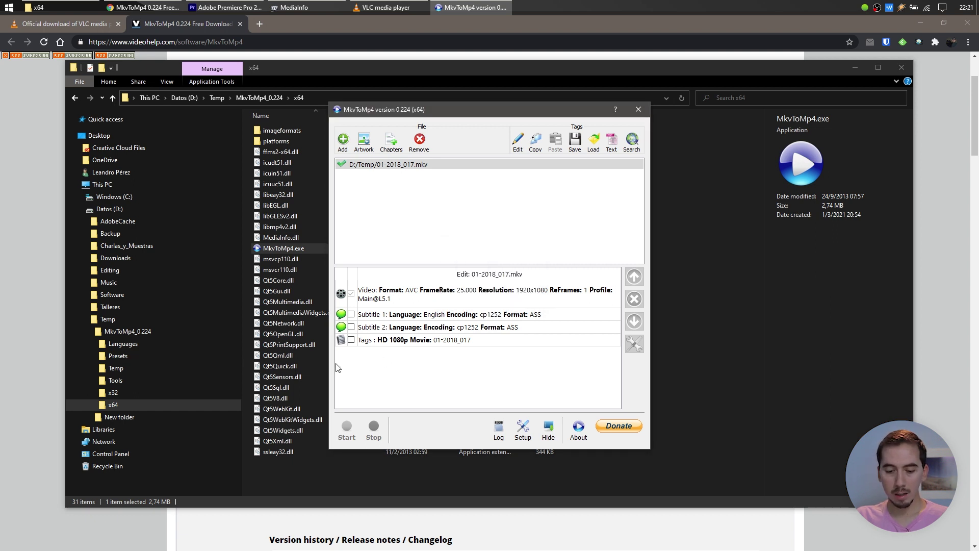
{"action": "left_click", "coordinate": [150, 319]}
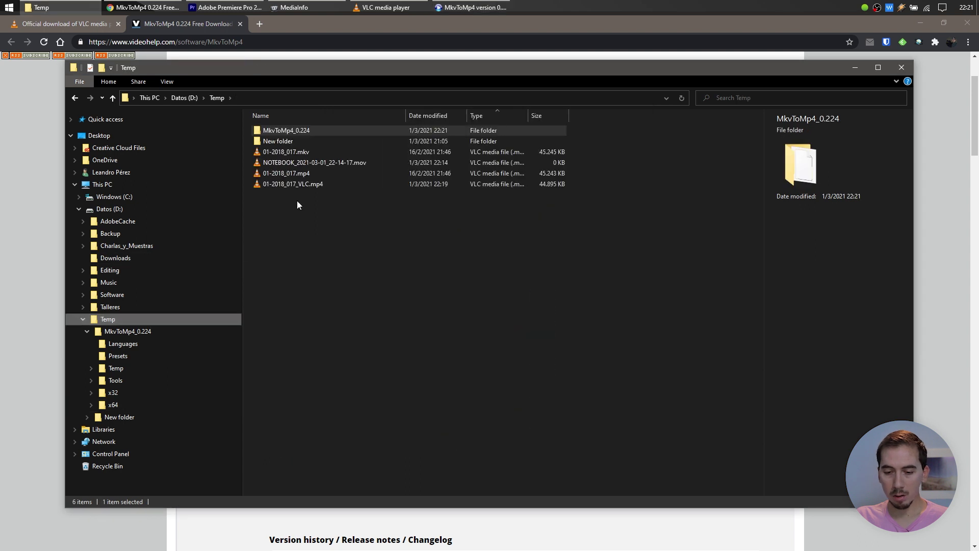
Rename 01-2018_017.mp4 to 01-2018_017_MKV_MP4.mp4
{"action": "mouse_move", "coordinate": [302, 175]}
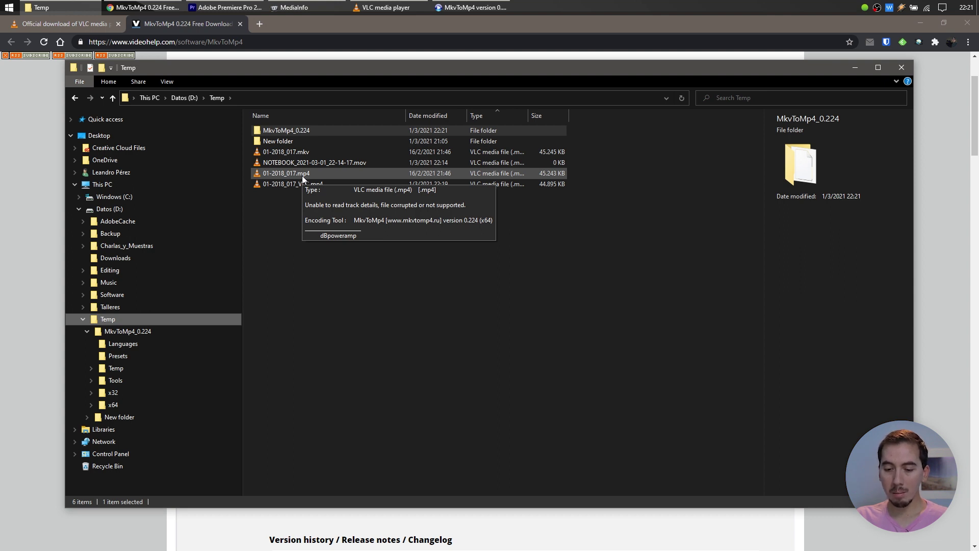
{"action": "left_click", "coordinate": [301, 175]}
{"action": "left_click", "coordinate": [279, 175]}
{"action": "left_click", "coordinate": [282, 174]}
{"action": "type", "text": "_"}
{"action": "type", "text": "MK"}
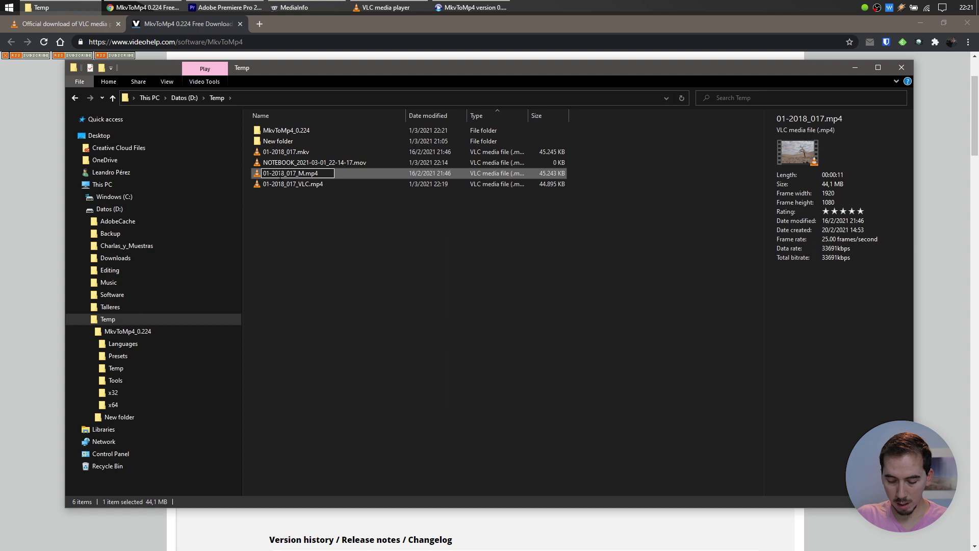
{"action": "type", "text": "V_MP4"}
{"action": "key", "text": "BackSpace"}
{"action": "type", "text": "4"}
{"action": "key", "text": "Return"}
Select both MP4 versions and dismiss Premiere Pro's import failure message
{"action": "left_click_drag", "start_coordinate": [342, 213], "coordinate": [309, 172]}
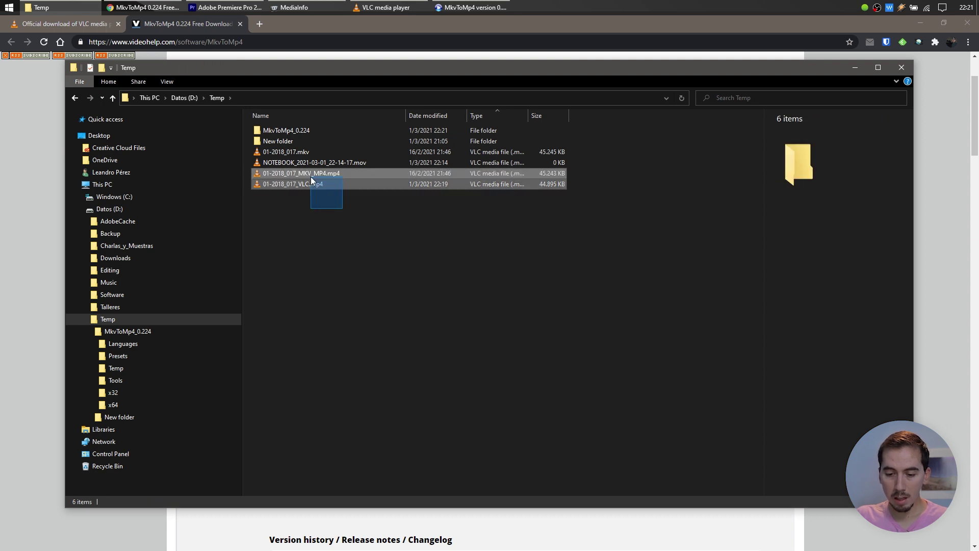
{"action": "key", "text": "alt+Tab"}
{"action": "left_click", "coordinate": [316, 300]}
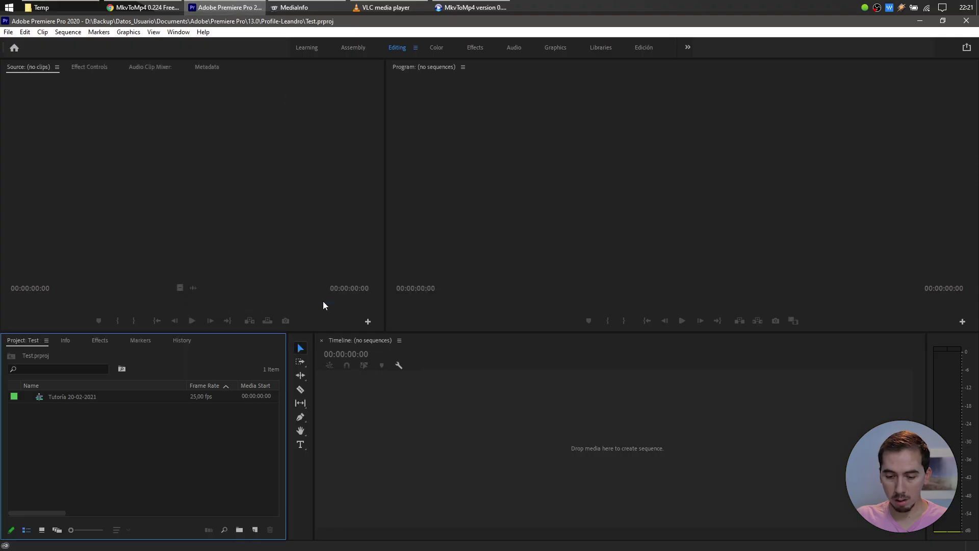
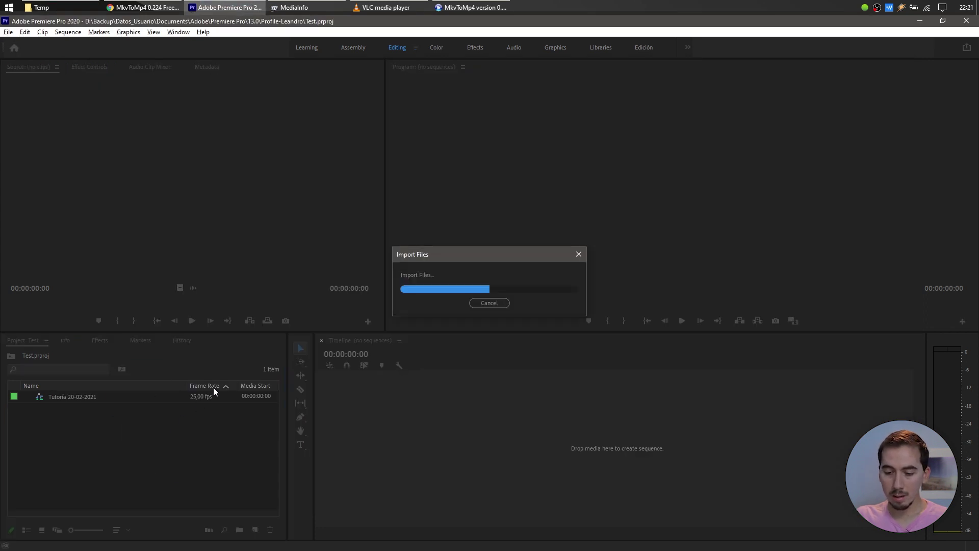
Load 01-2018_017_MKV_MP4.mp4 into the Source monitor and play its preview
{"action": "left_click", "coordinate": [160, 439]}
{"action": "double_click", "coordinate": [112, 397]}
{"action": "key", "text": "space"}
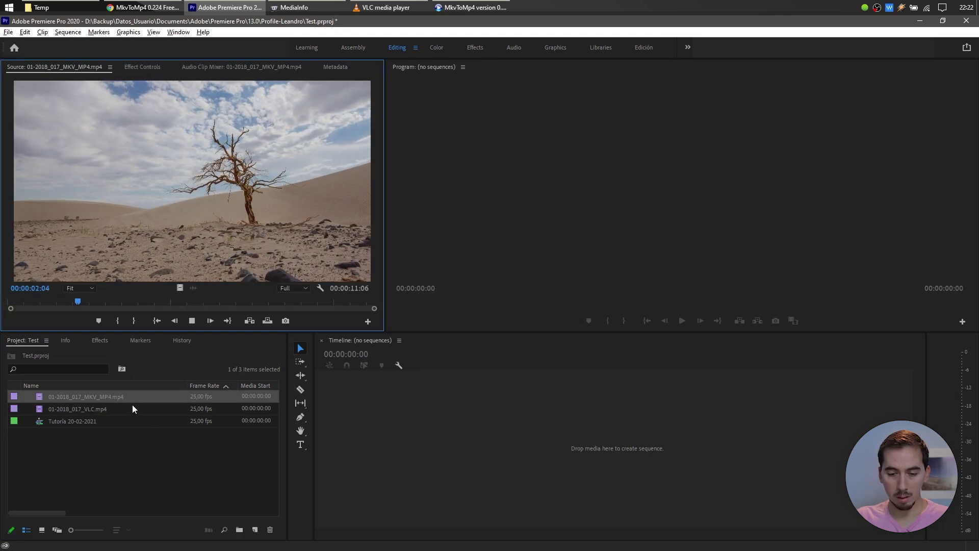
Load 01-2018_017_VLC.mp4 into the Source monitor, play it, then stop playback
{"action": "double_click", "coordinate": [97, 409]}
{"action": "key", "text": "space"}
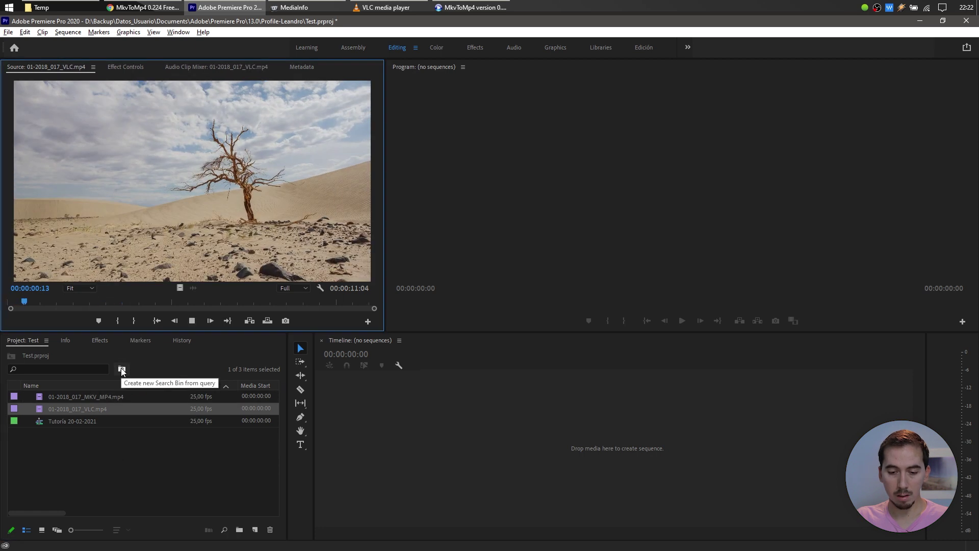
{"action": "key", "text": "space"}
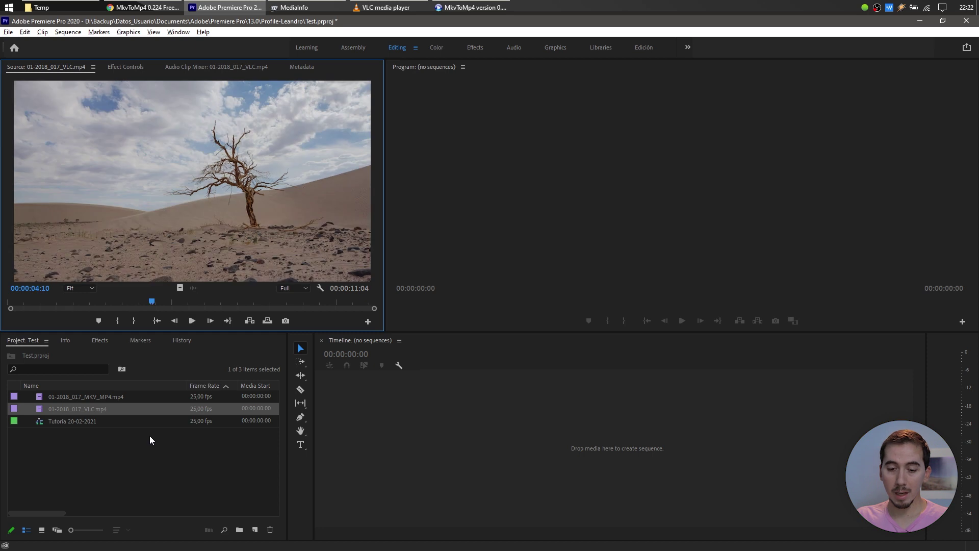